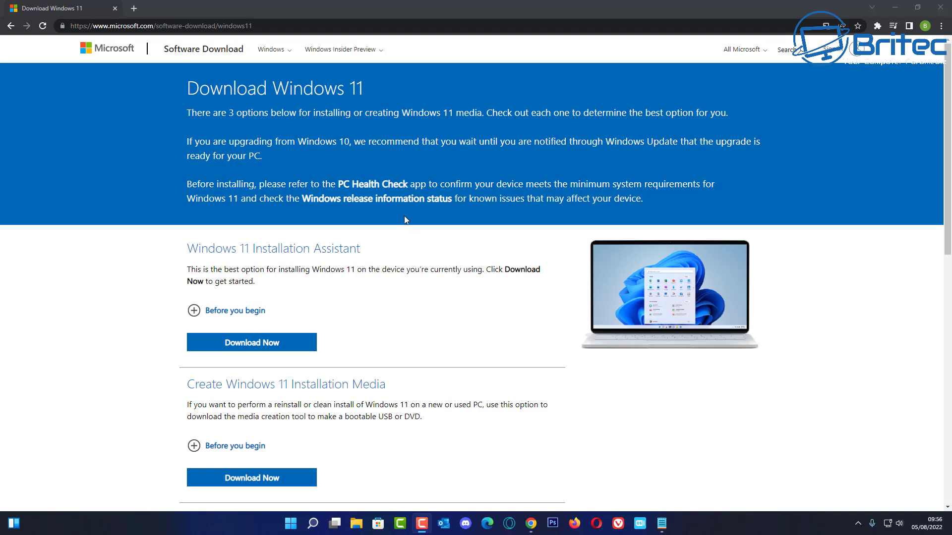
Open the Windows 11 System Requirements article via the PC Health Check link.
click(387, 188)
click(387, 186)
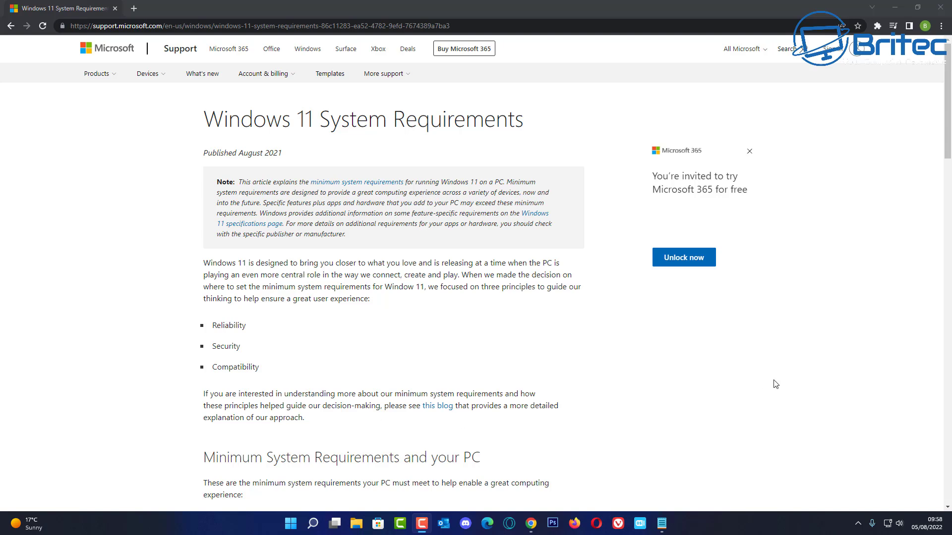
Scroll the support article down to the Minimum System Requirements section.
click(948, 118)
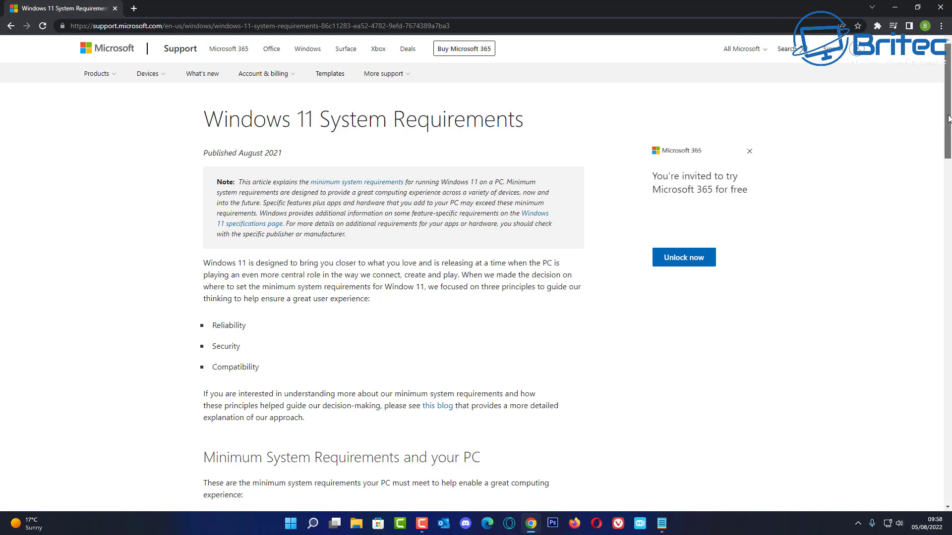
drag(948, 118, 948, 218)
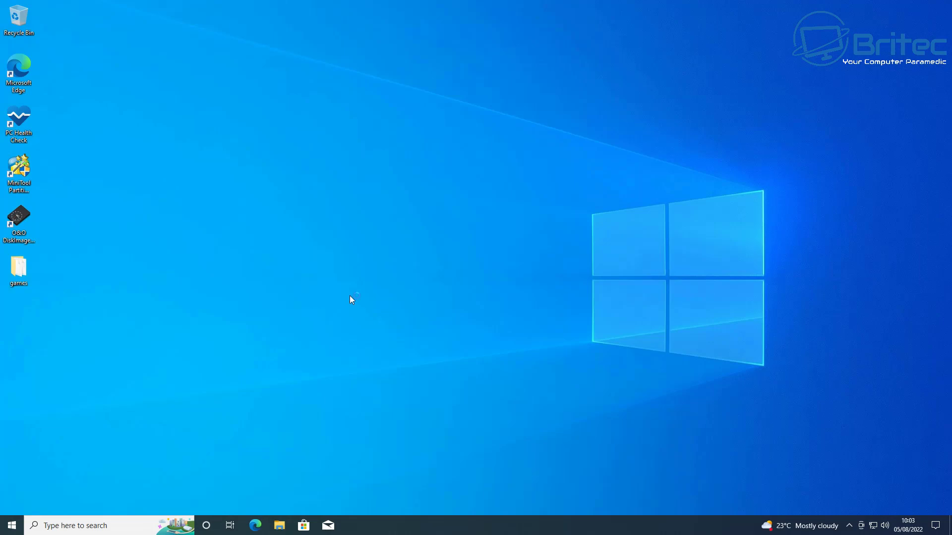
Run PC Health Check's Windows 11 check and view all results, showing Secure Boot and processor failures.
double_click(25, 118)
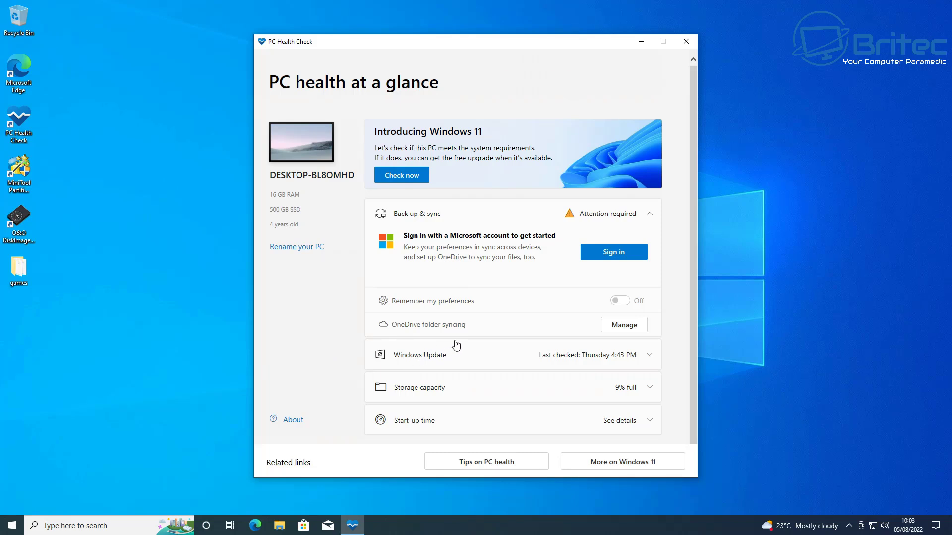
click(413, 175)
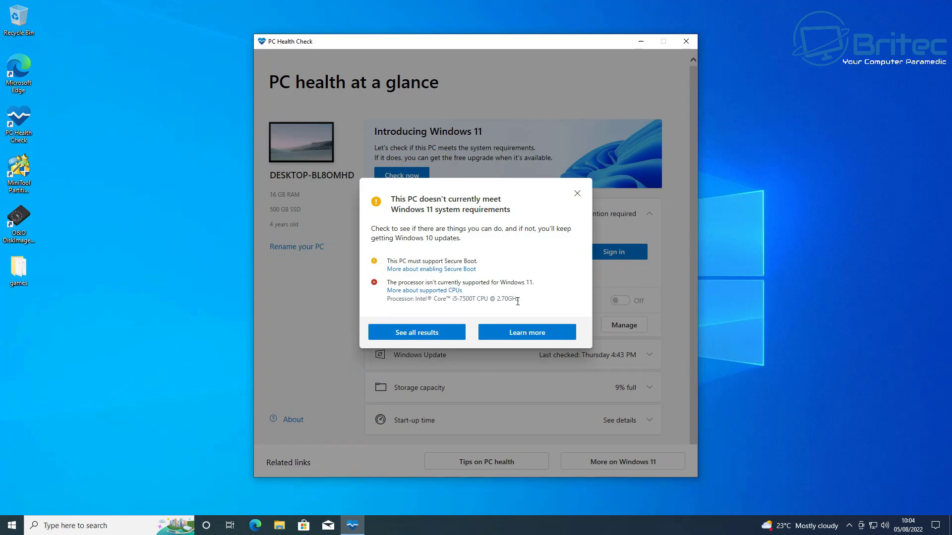
click(433, 332)
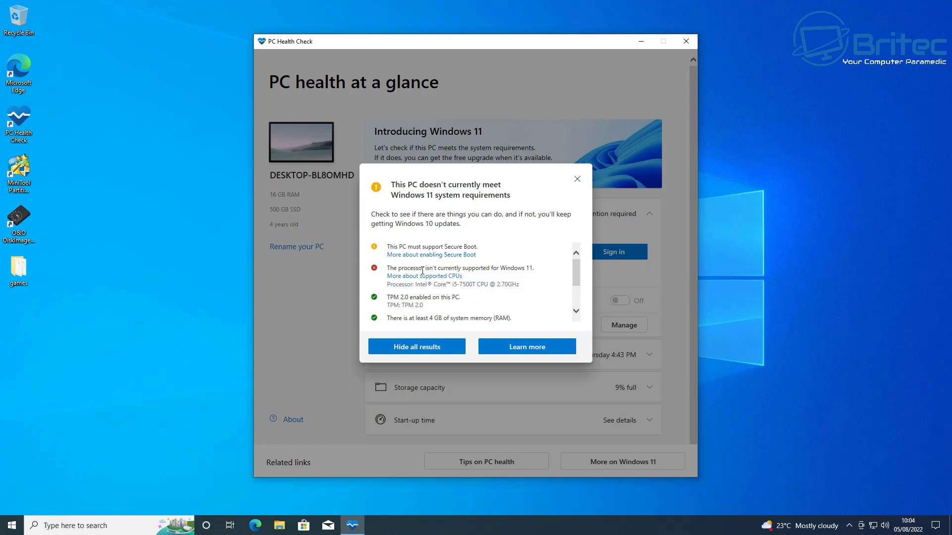
mouse_move(575, 268)
mouse_down()
mouse_move(578, 296)
mouse_move(576, 257)
mouse_up()
Close PC Health Check and search Windows for 'pc health'.
click(575, 184)
click(687, 42)
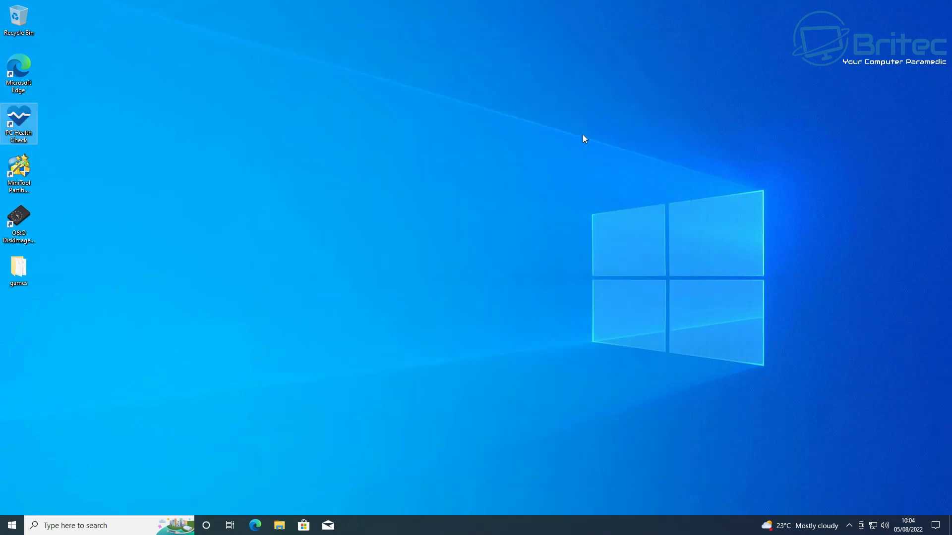
click(66, 524)
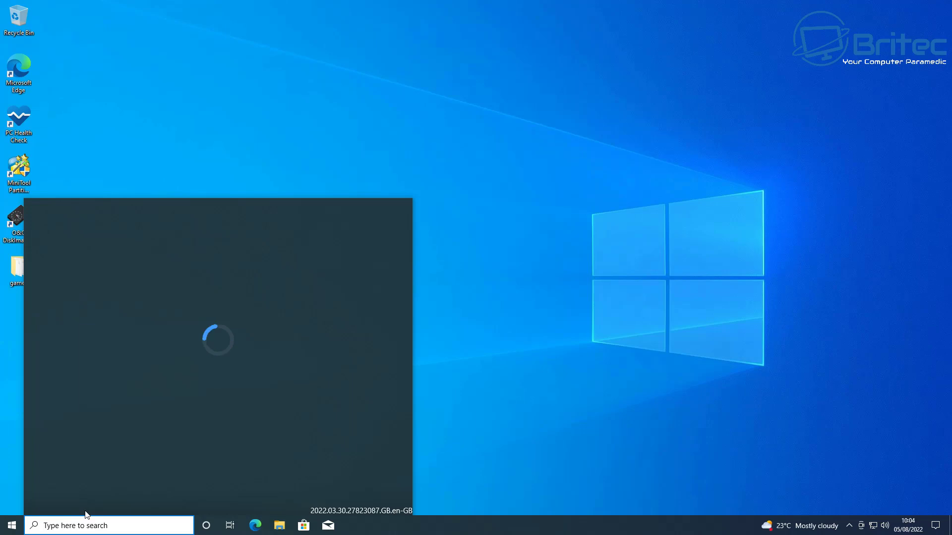
text(pc hea)
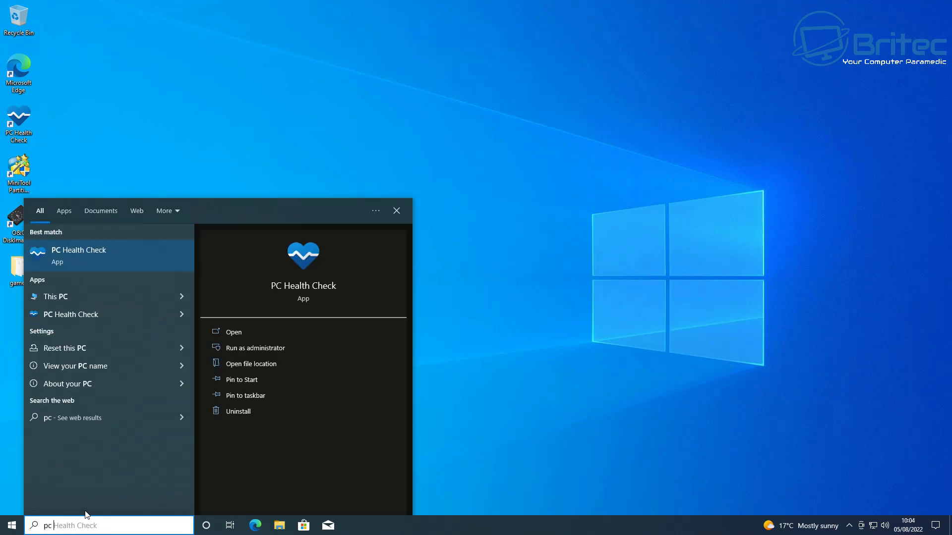
text(lth)
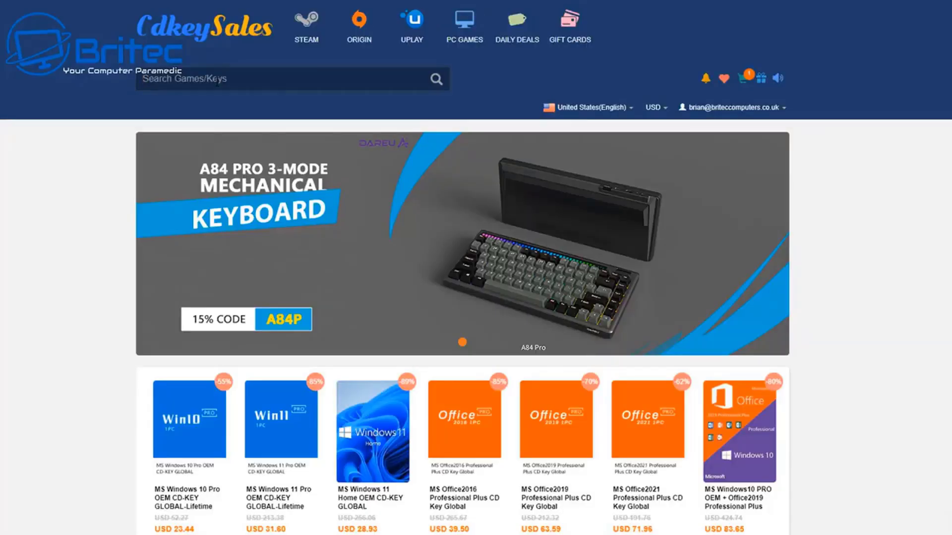
Search 'windows 10', buy the Windows 10 Pro OEM key and apply promo code BR09.
text(windows 1)
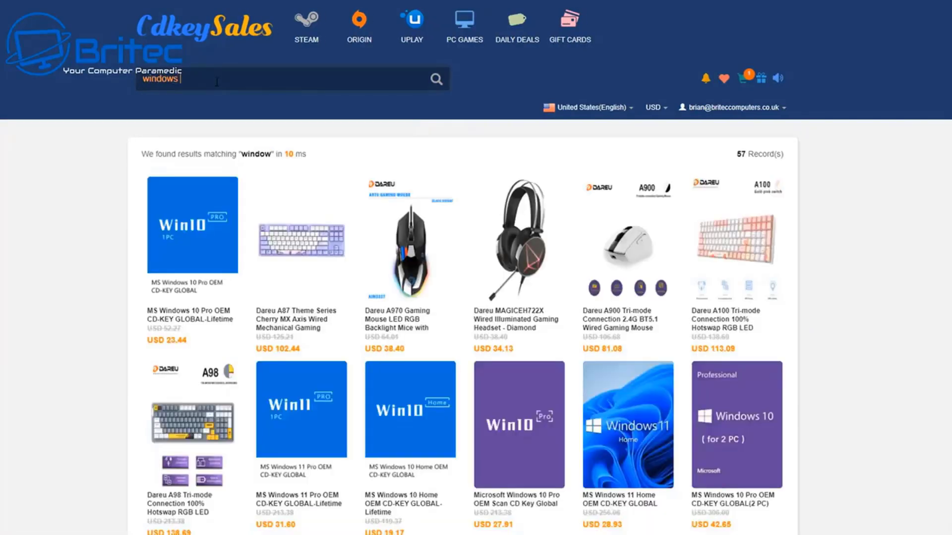
text(0)
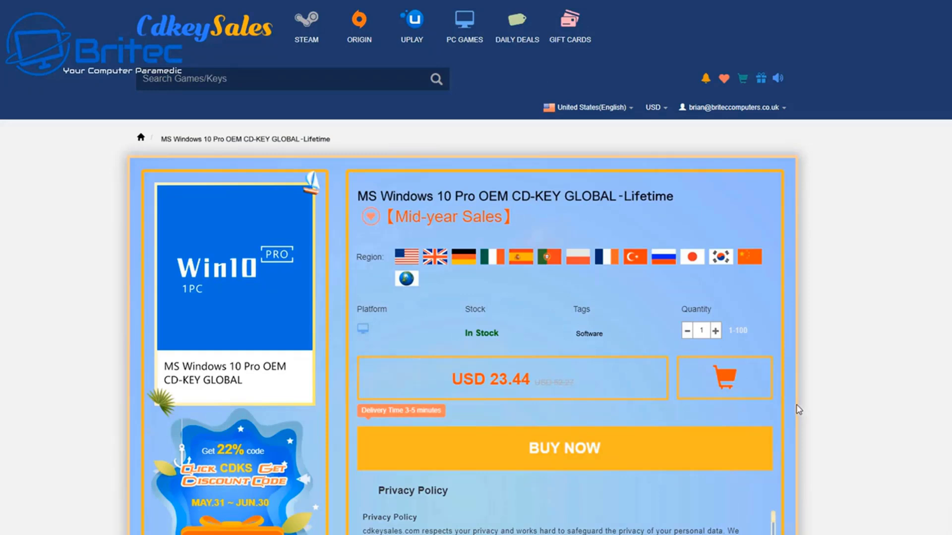
scroll(798, 409, down, 1)
click(568, 393)
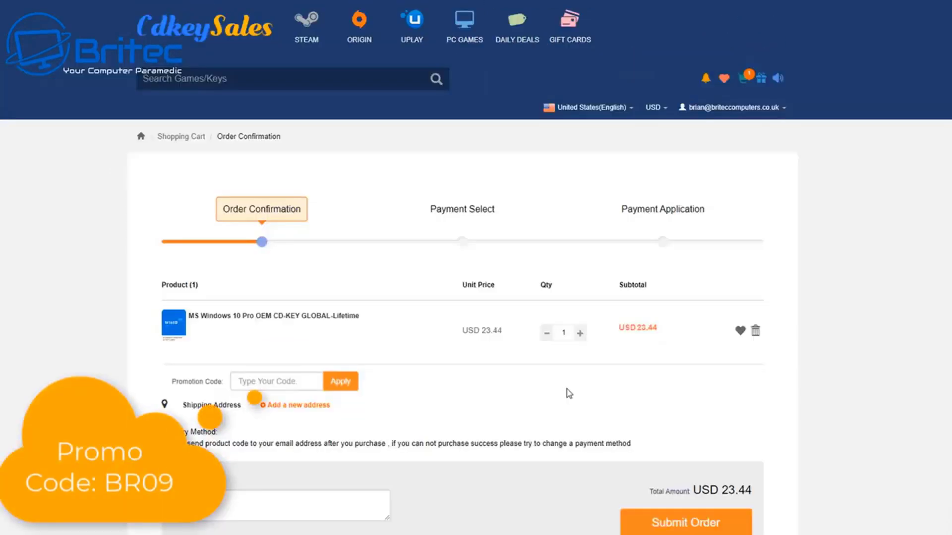
click(243, 382)
text(B)
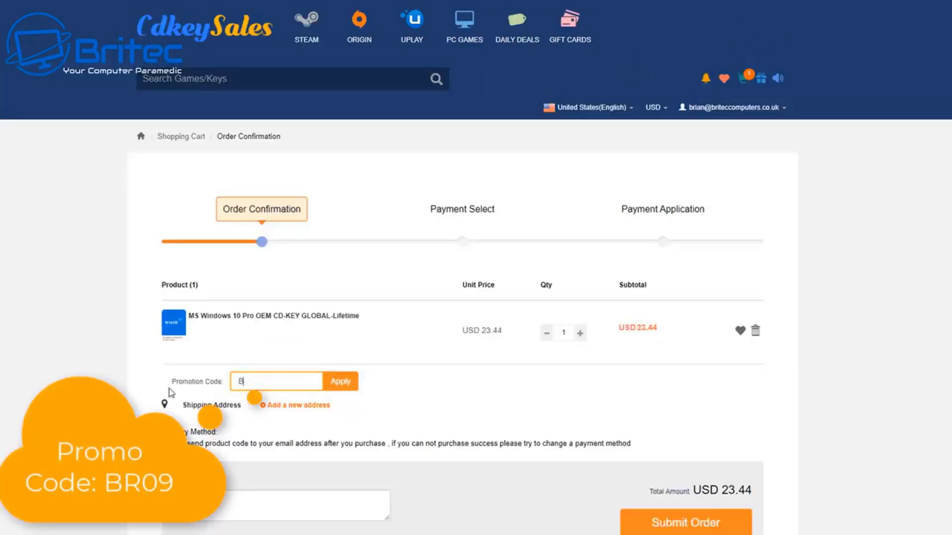
text(R09)
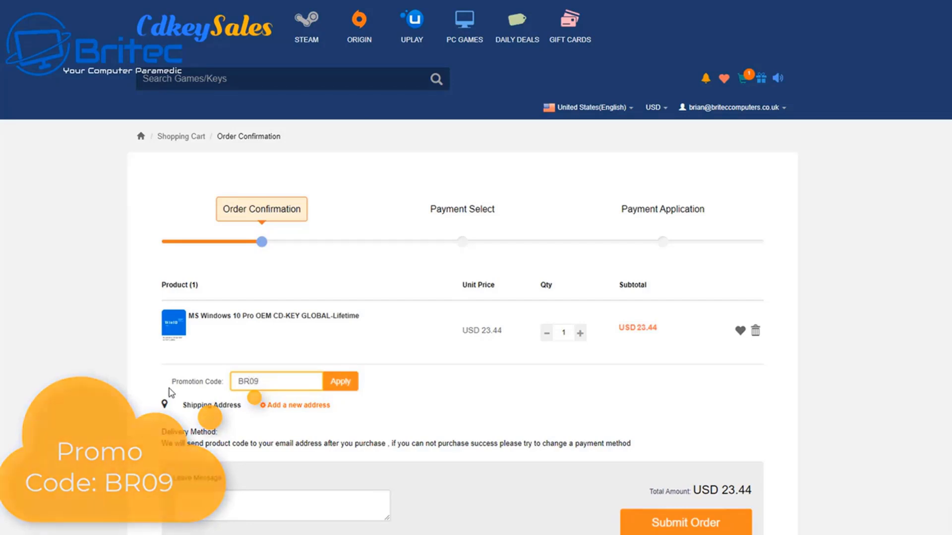
click(345, 388)
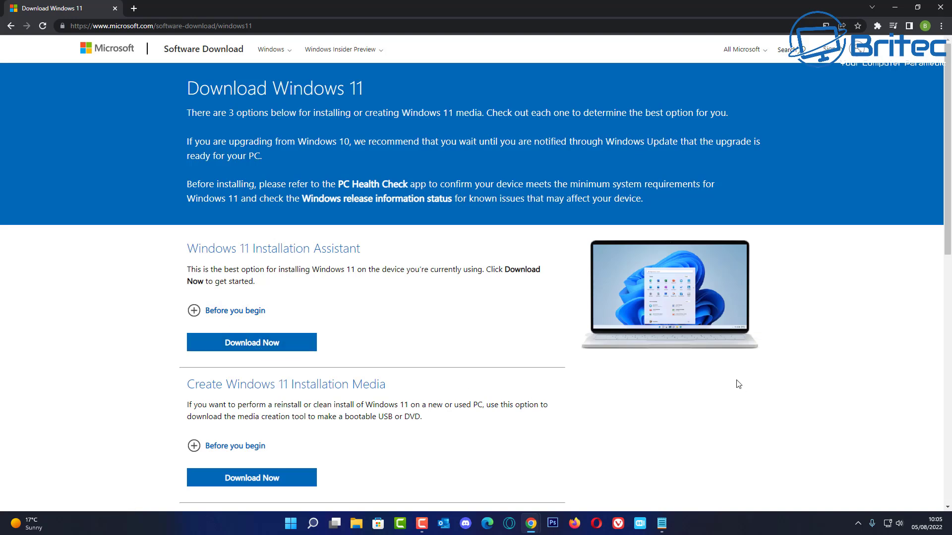
Download and run MediaCreationTool from Create Windows 11 Installation Media, then minimize Chrome.
drag(947, 175, 948, 262)
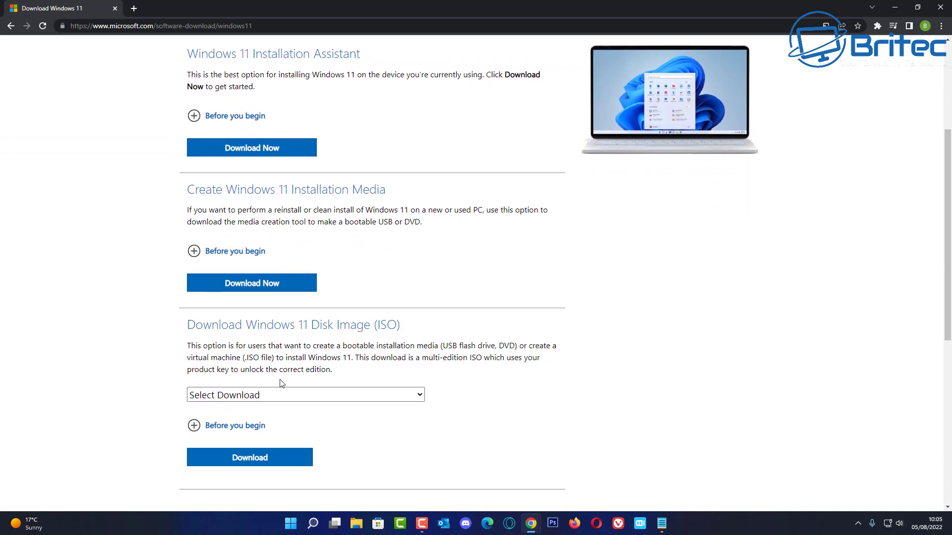
click(279, 288)
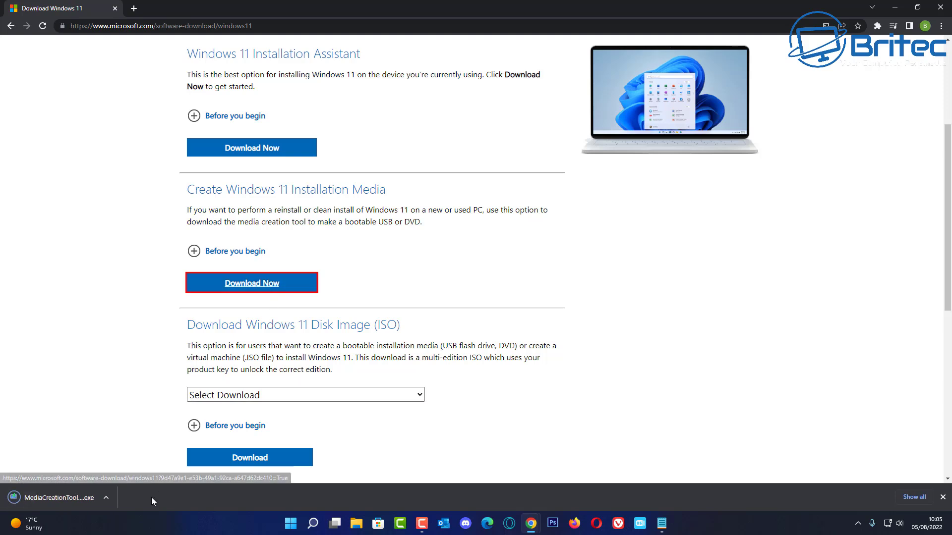
click(48, 501)
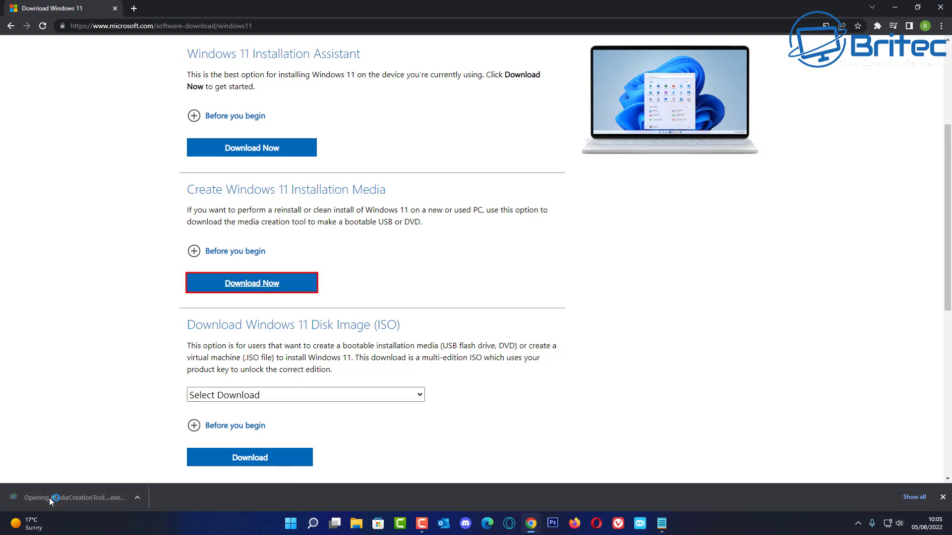
click(894, 6)
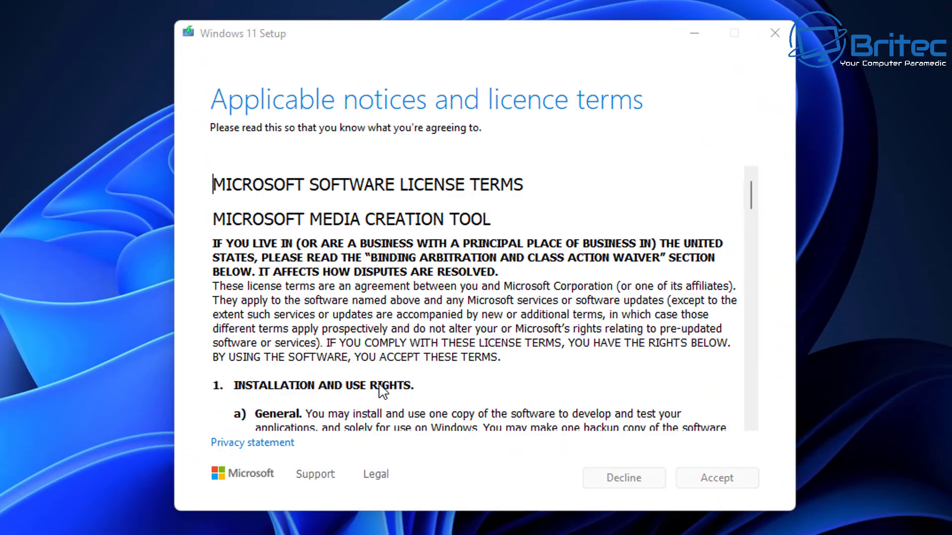
Accept the licence, untick recommended options, and keep English (United Kingdom) Windows 11.
click(717, 478)
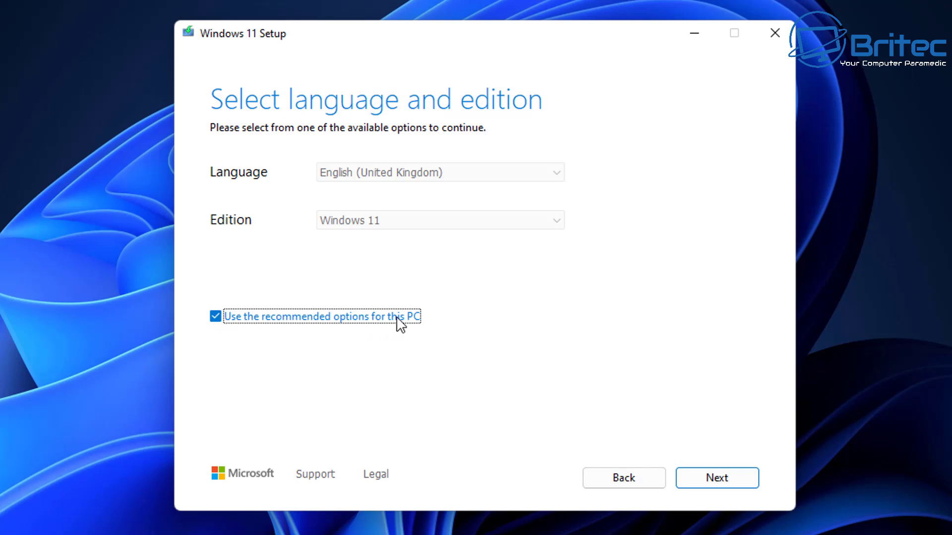
click(258, 319)
click(263, 318)
click(266, 318)
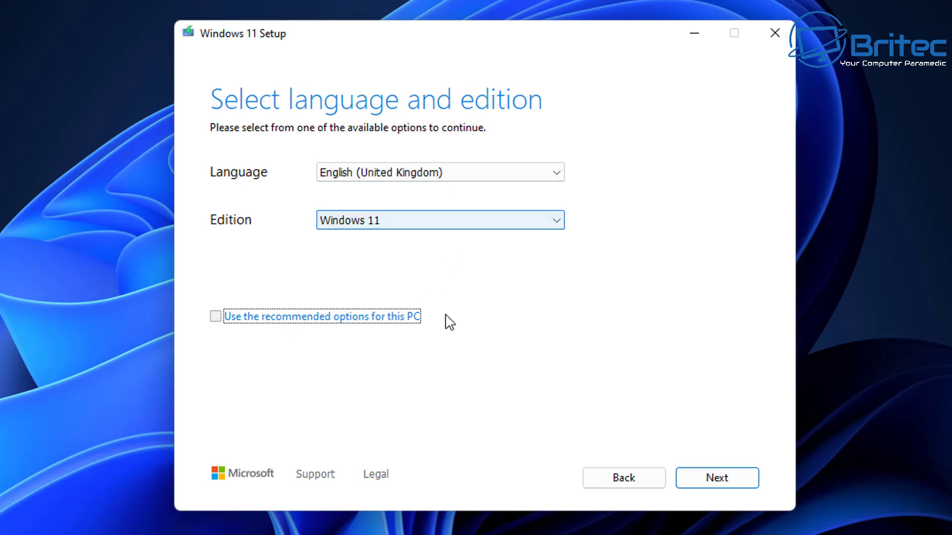
click(734, 480)
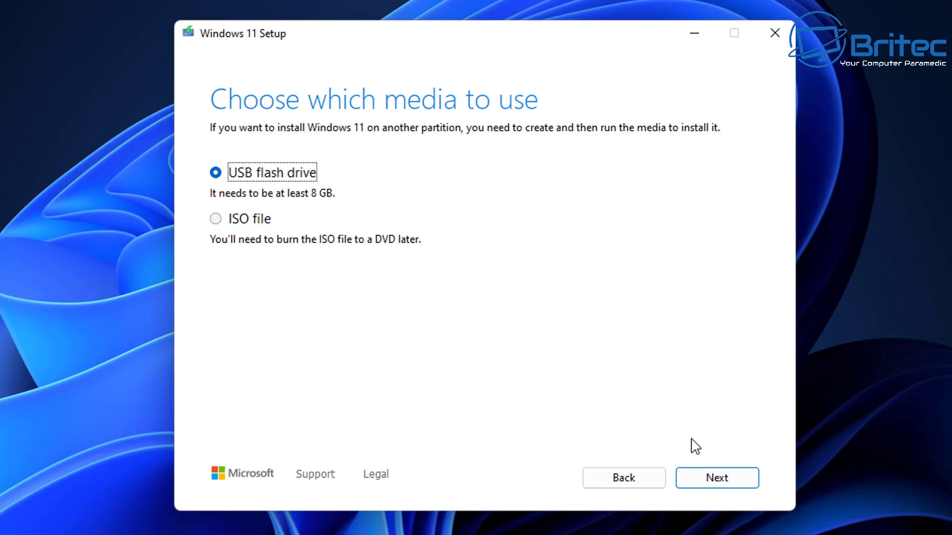
Choose USB flash drive, refresh to find D: (Windows11), create the media and finish.
click(747, 484)
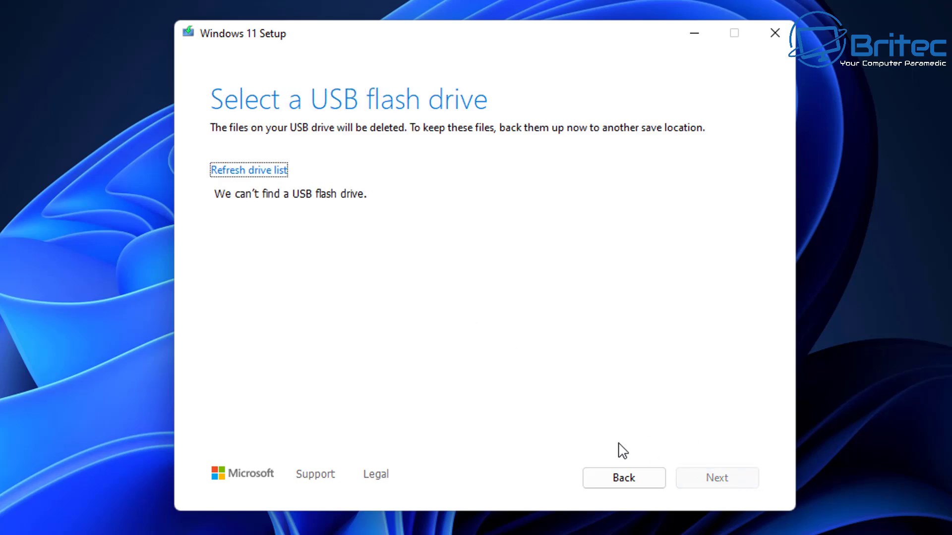
triple_click(245, 196)
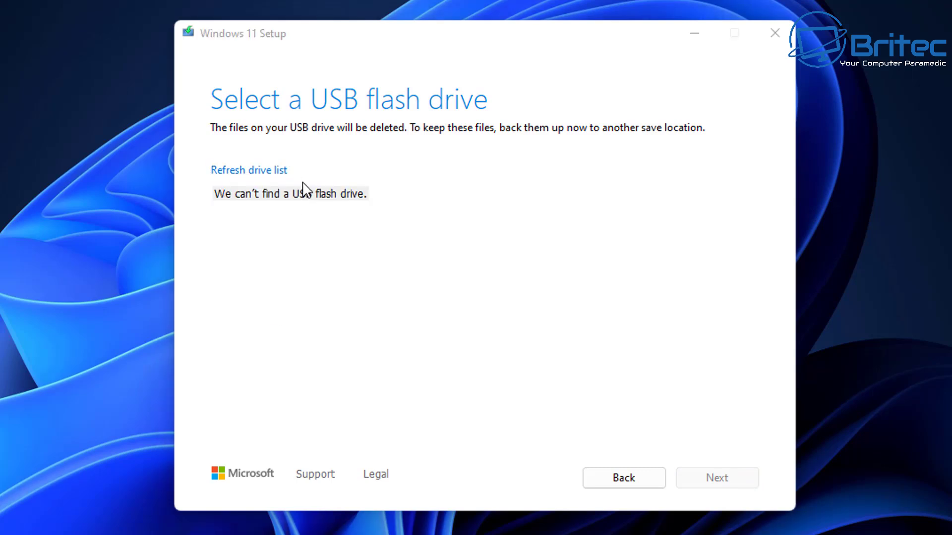
click(271, 173)
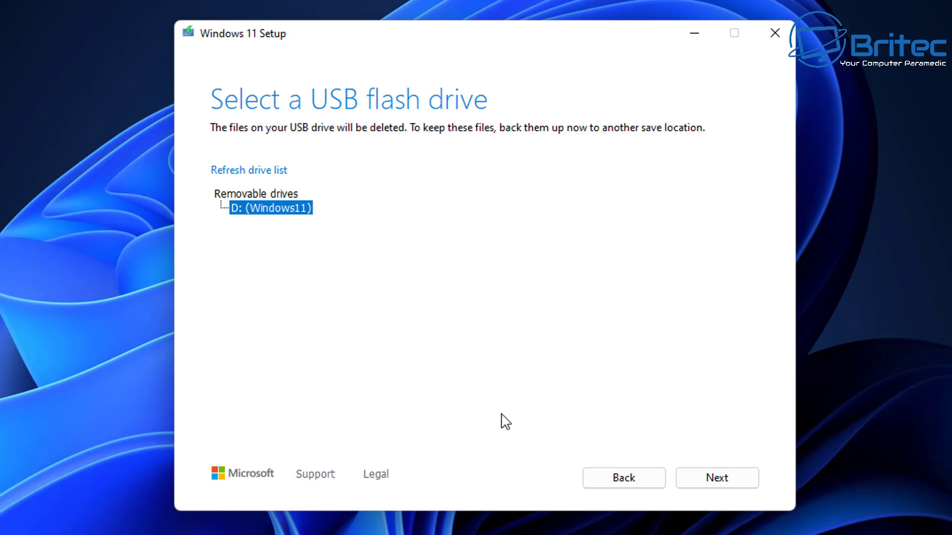
click(714, 481)
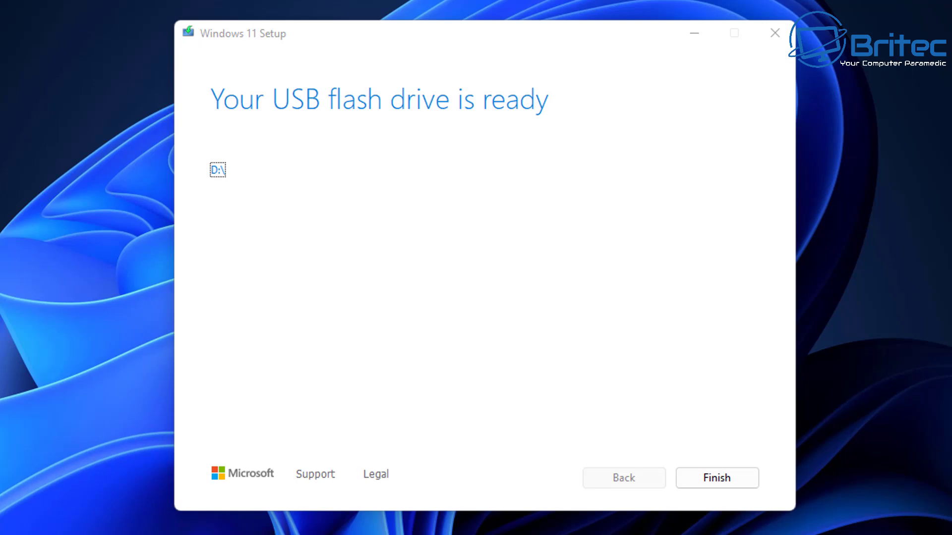
click(718, 479)
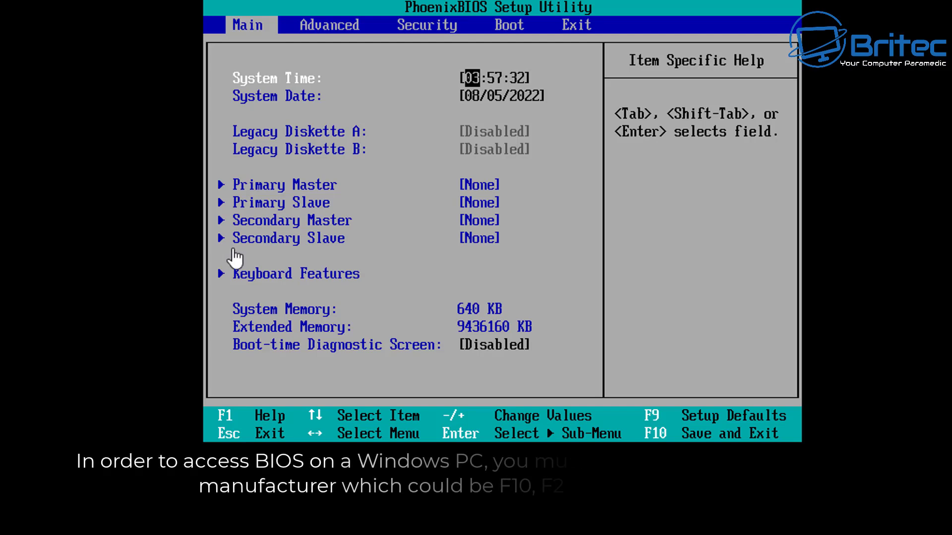
Check on the BIOS Boot tab that Removable Devices is first in the boot order.
key(Right)
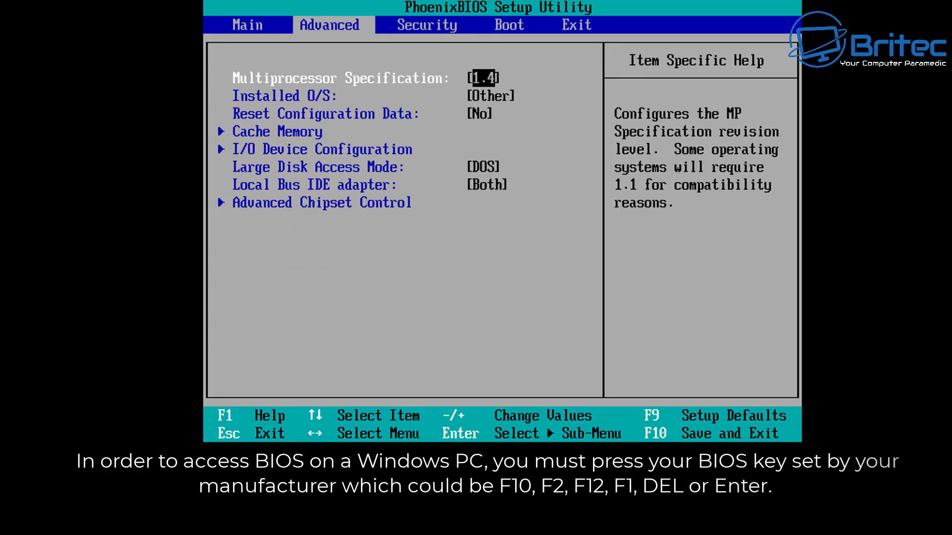
key(Right)
key(Right)
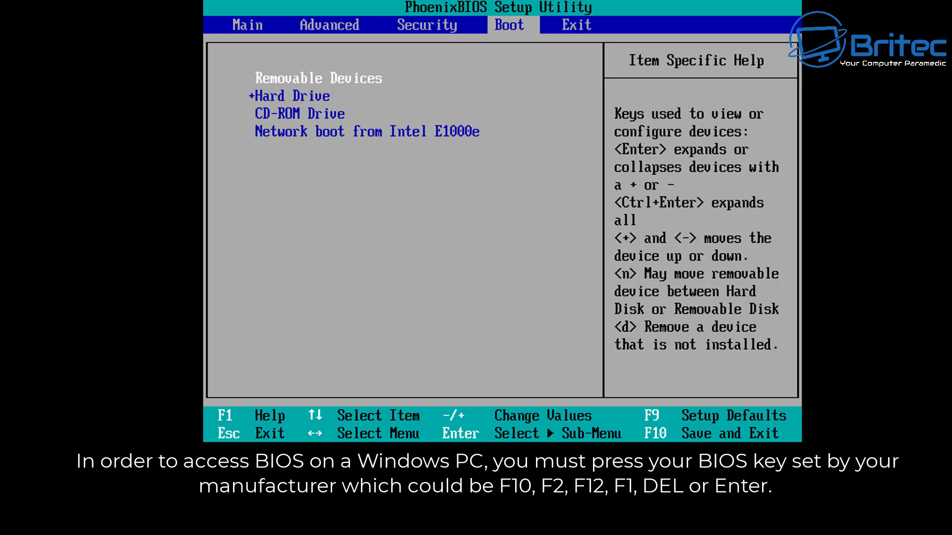
key(Down)
key(Down)
key(Up)
key(Up)
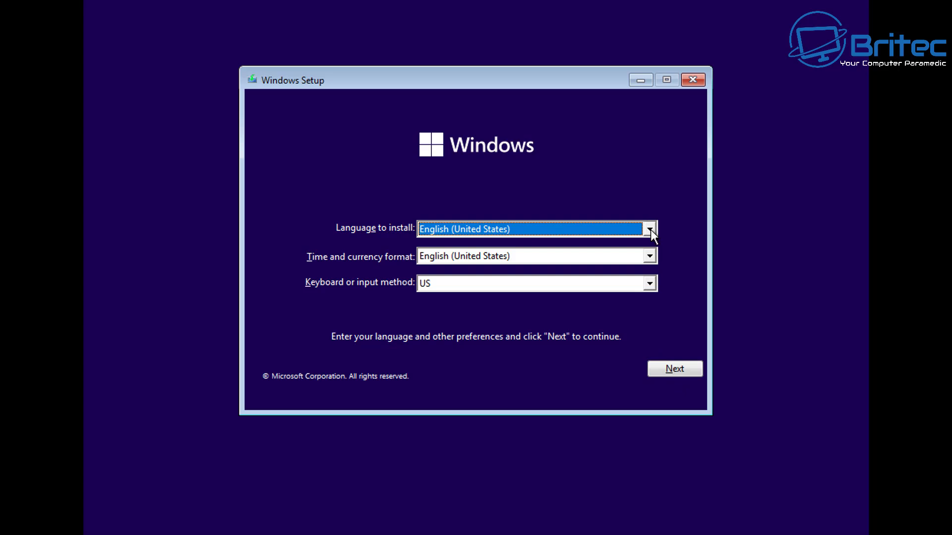
Keep English (United States), start installing without a product key, and select Windows 11 Pro.
click(674, 370)
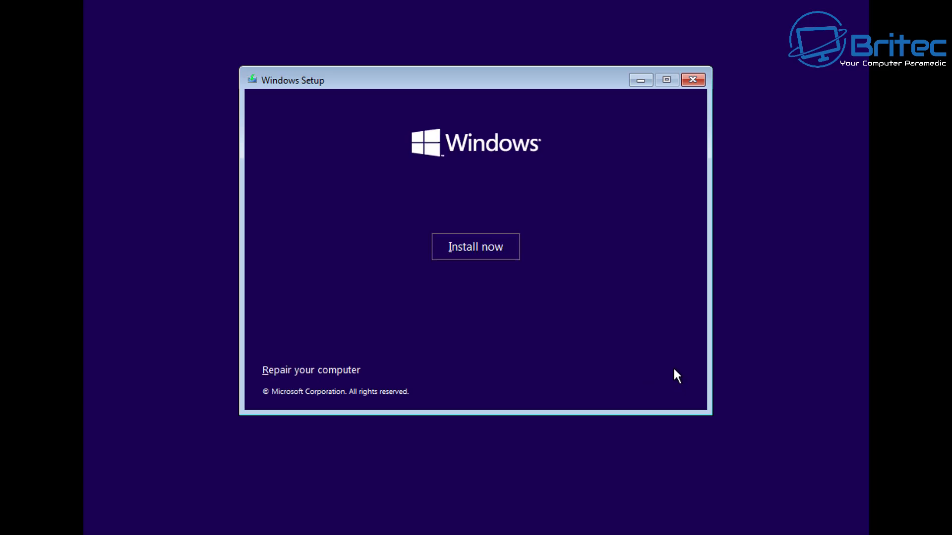
click(469, 255)
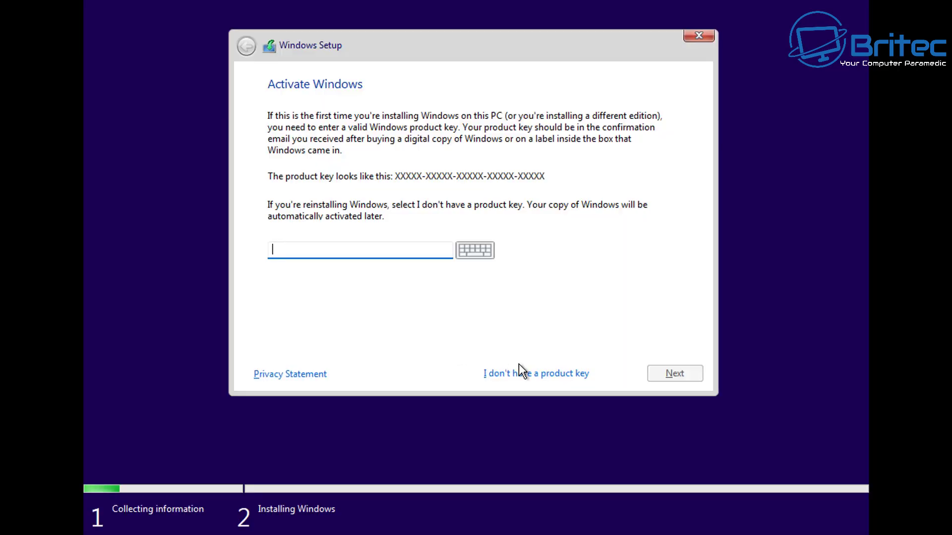
click(540, 376)
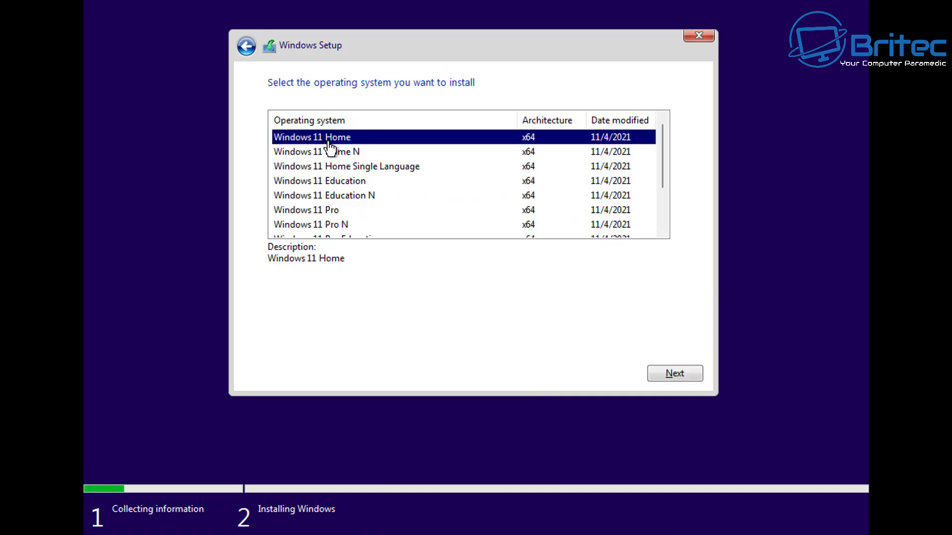
click(323, 212)
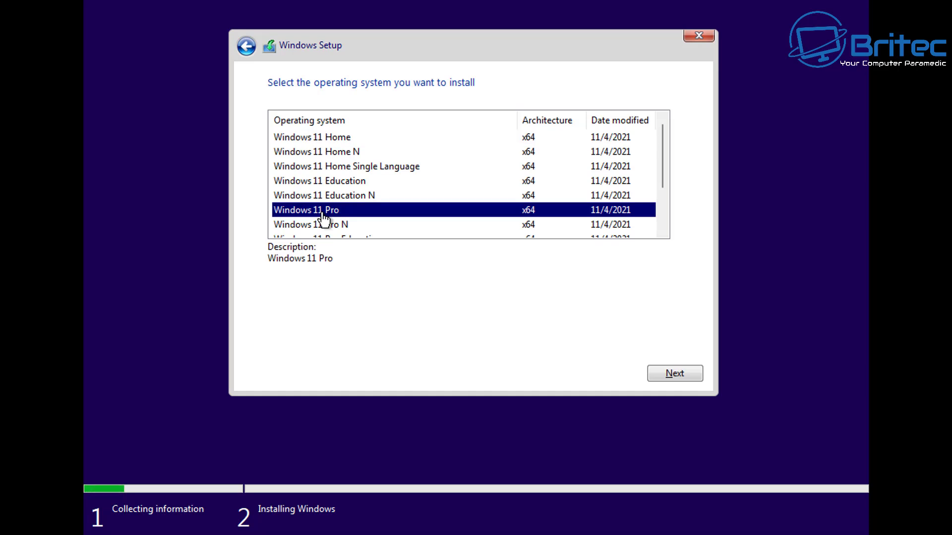
click(315, 144)
click(314, 212)
Confirm Windows 11 Pro and continue through to the Microsoft Software License Terms page.
click(665, 376)
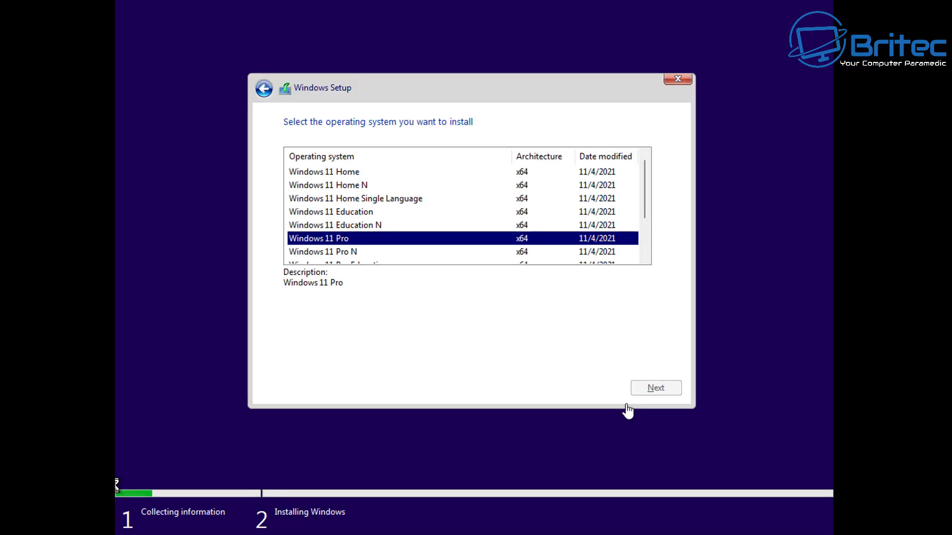
click(633, 395)
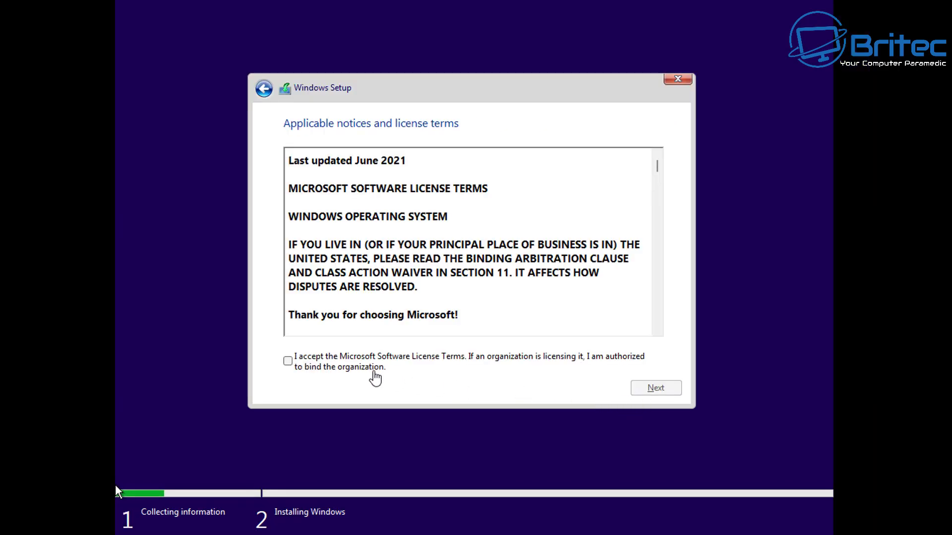
Accept the license terms and custom-install Windows onto Drive 0's 60.0 GB unallocated space.
click(289, 364)
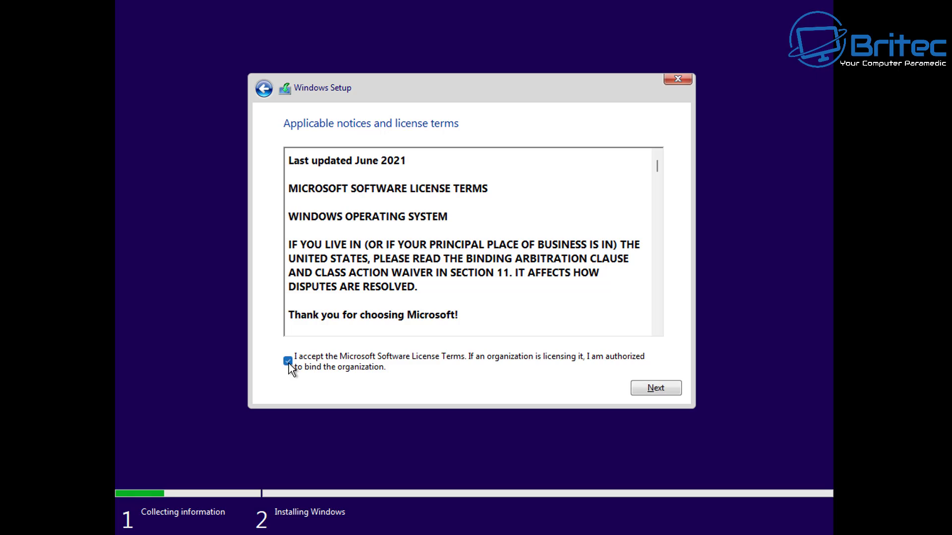
click(656, 390)
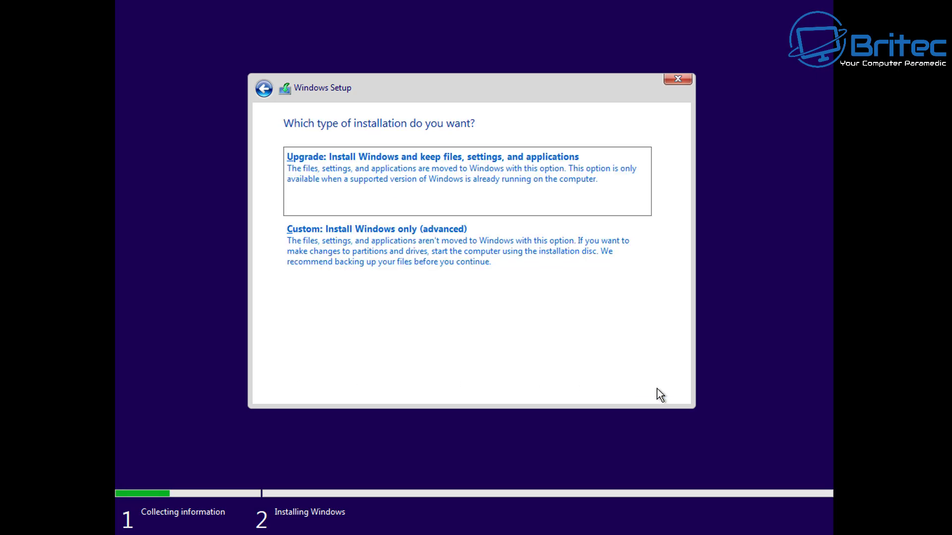
click(372, 246)
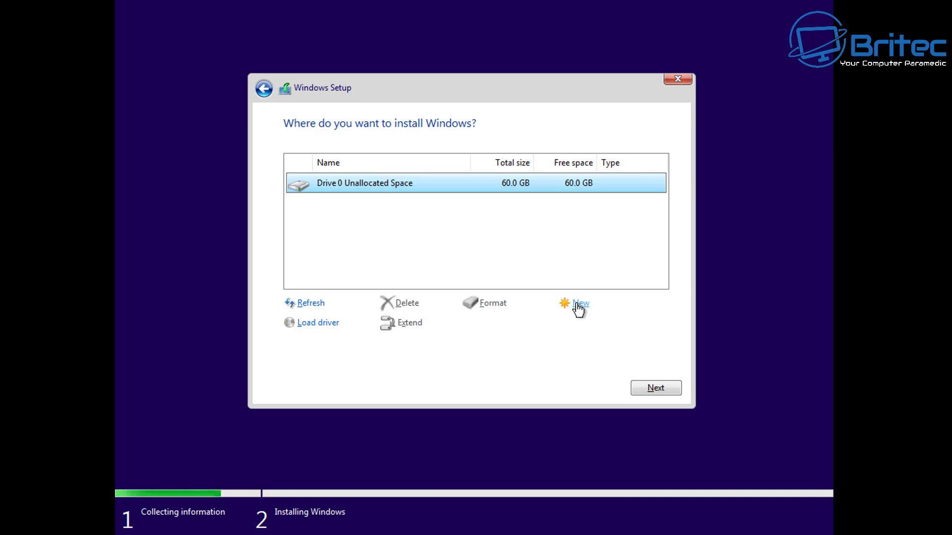
click(578, 305)
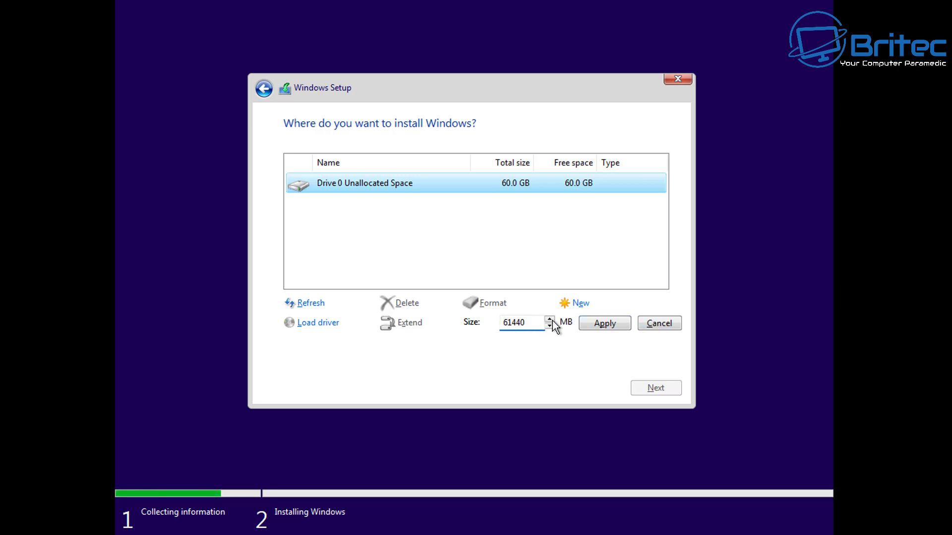
click(656, 325)
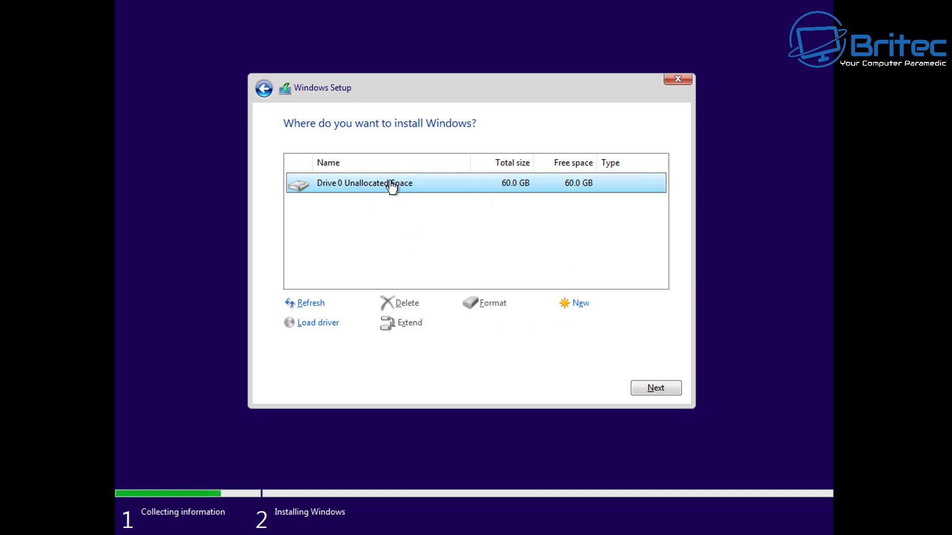
click(649, 390)
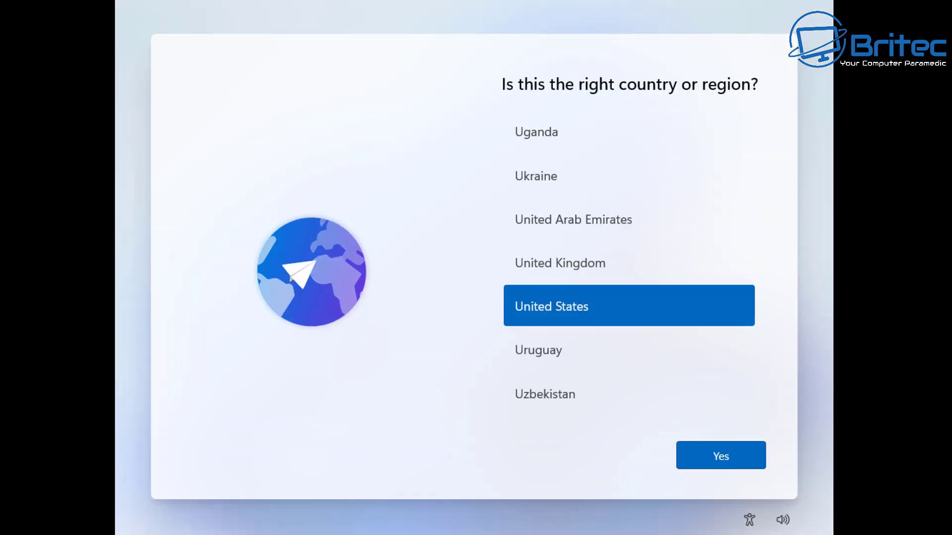
Set region and keyboard layout to United Kingdom, skipping a second layout.
click(541, 270)
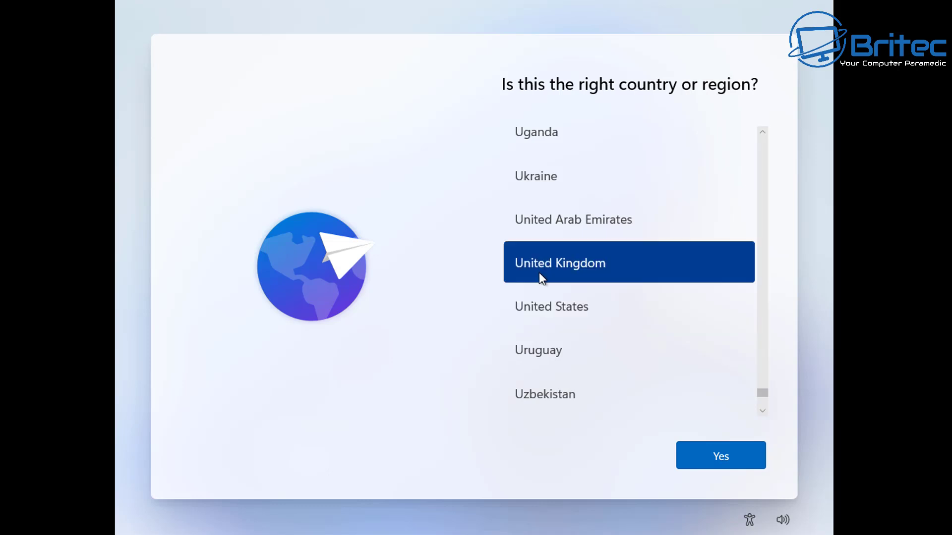
click(723, 466)
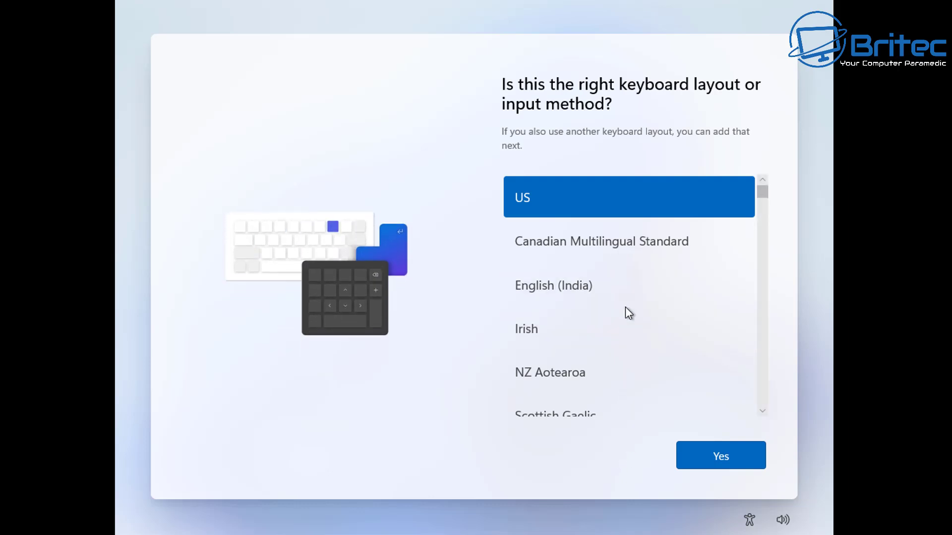
scroll(697, 257, down, 3)
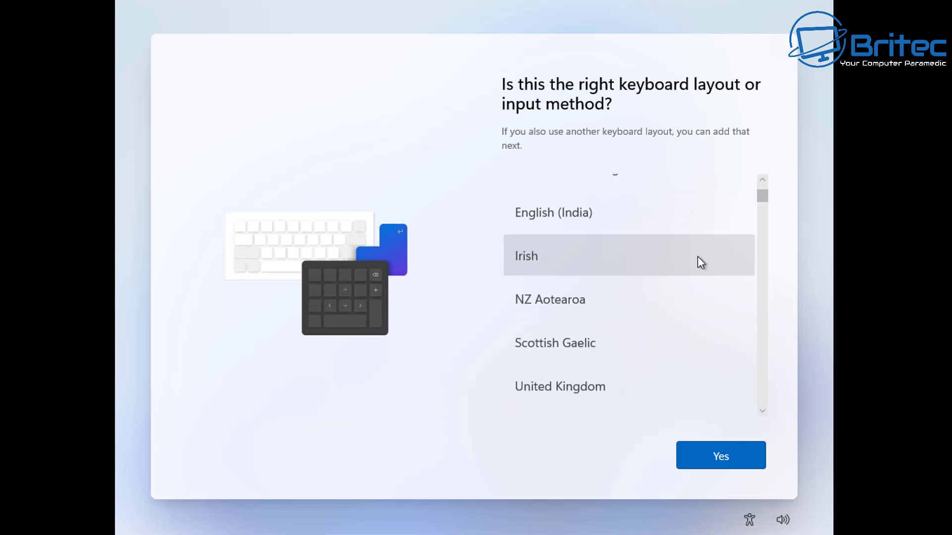
click(623, 312)
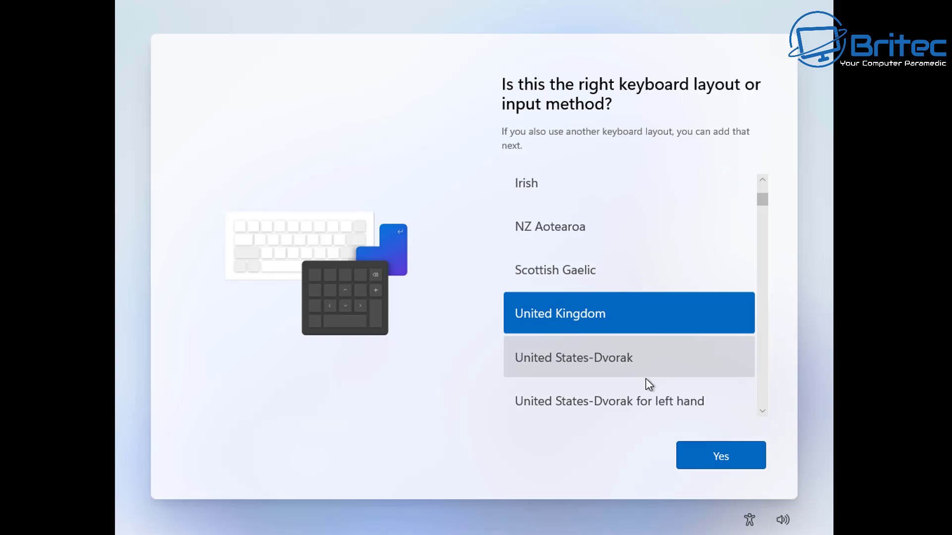
click(730, 457)
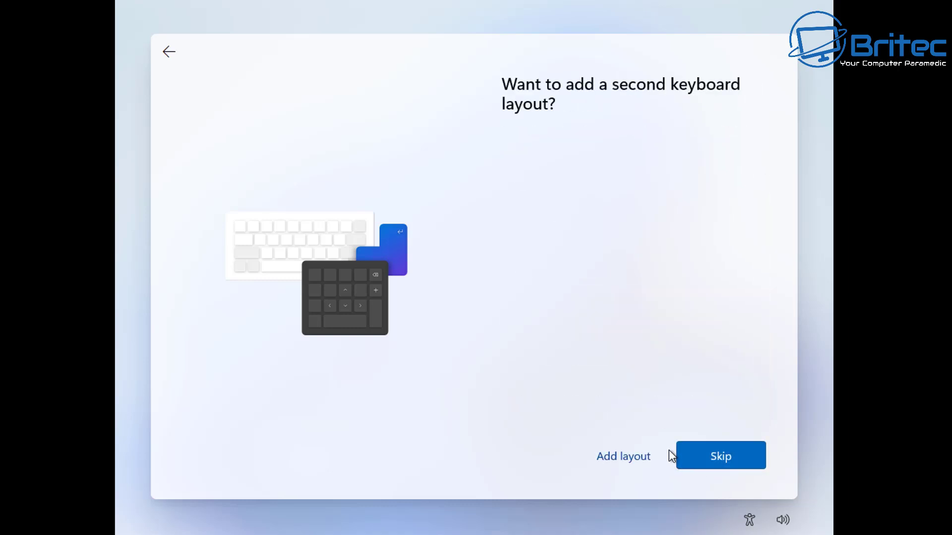
click(721, 457)
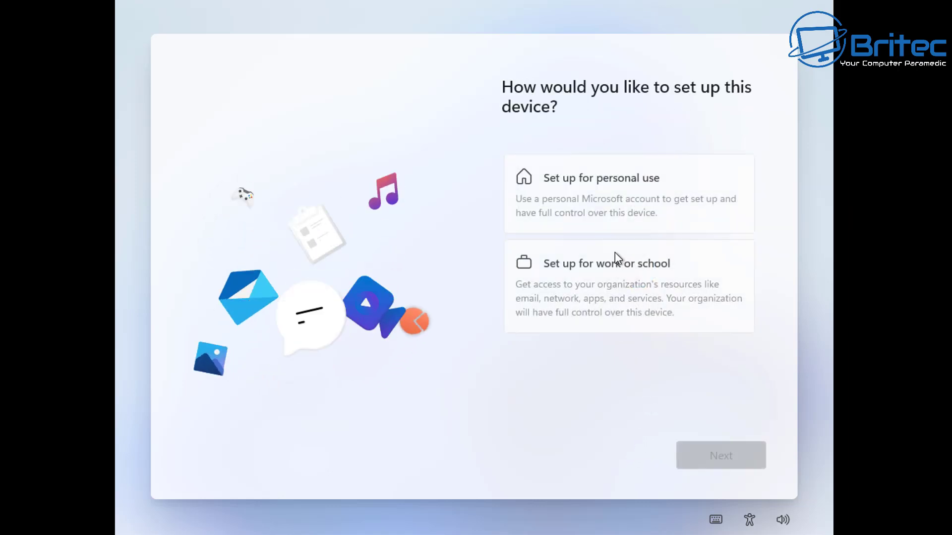
Choose personal use and an offline account instead of a Microsoft account.
click(608, 206)
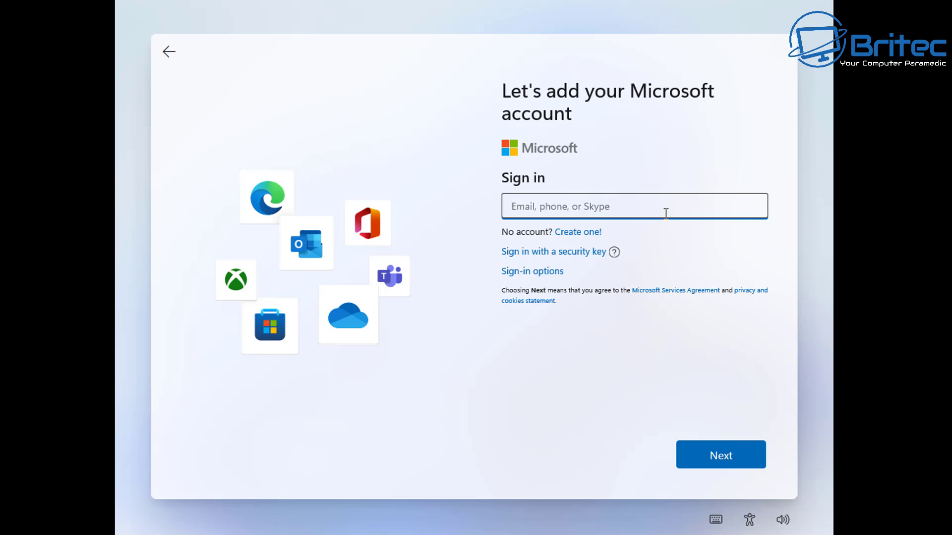
click(548, 274)
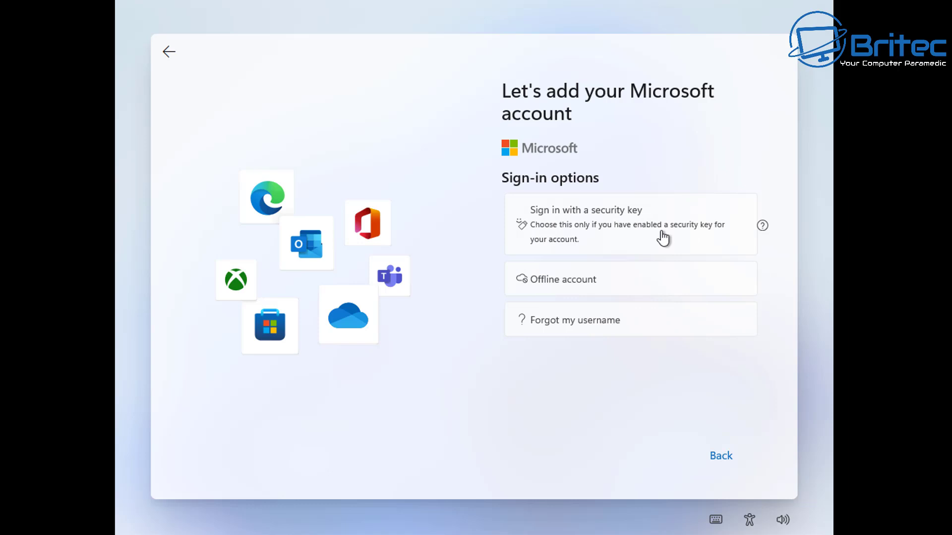
click(587, 285)
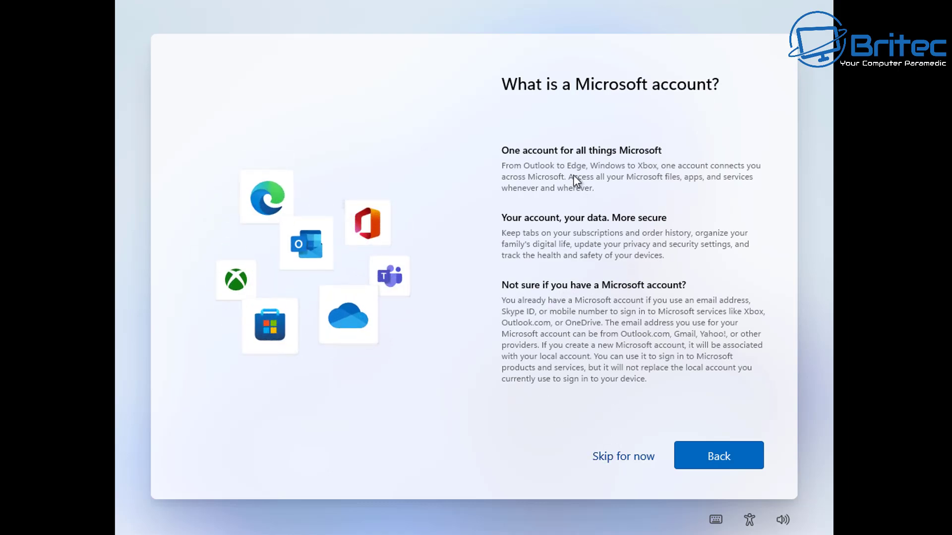
click(613, 457)
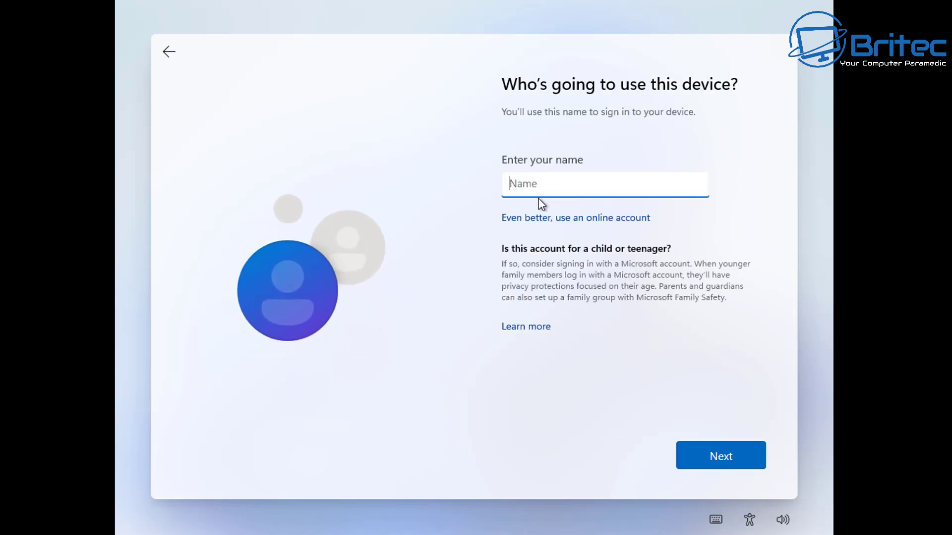
Enter the local account name and continue without a password.
text(Britec)
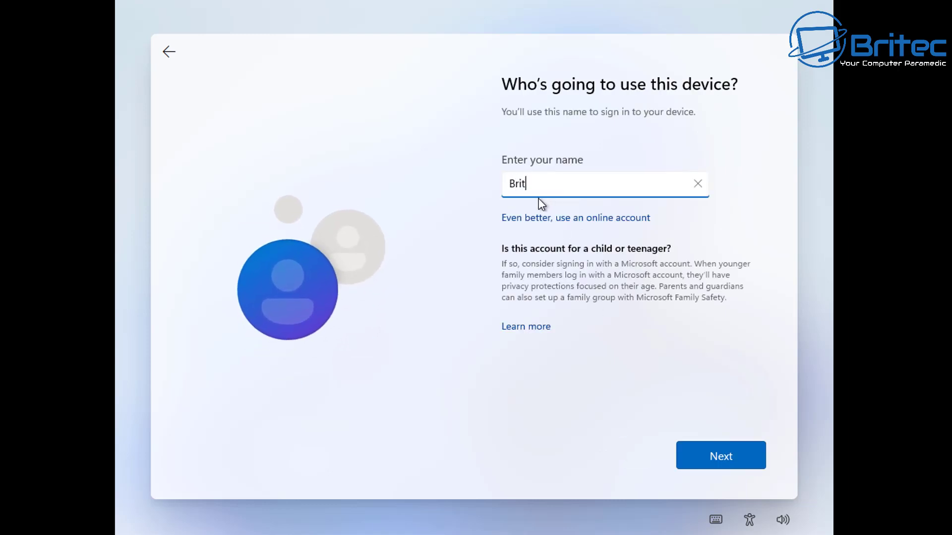
click(735, 448)
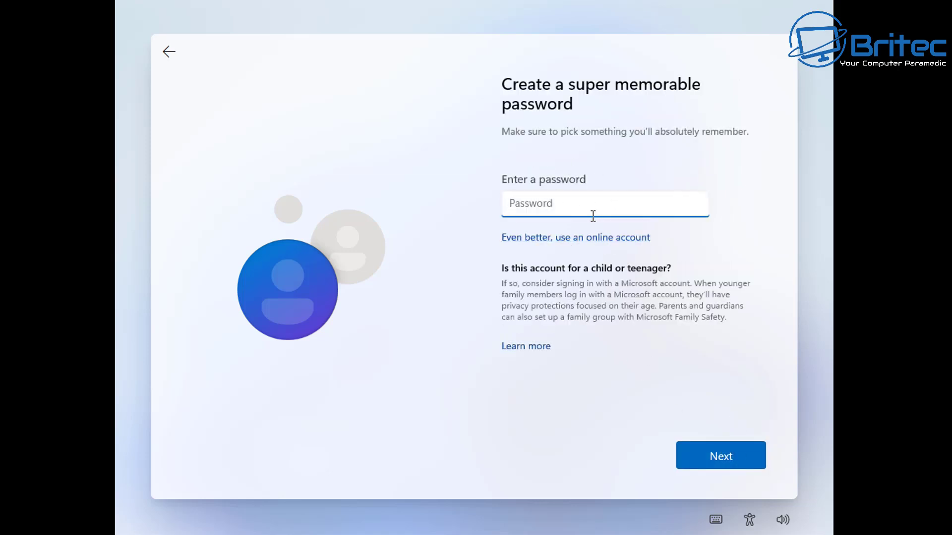
click(734, 454)
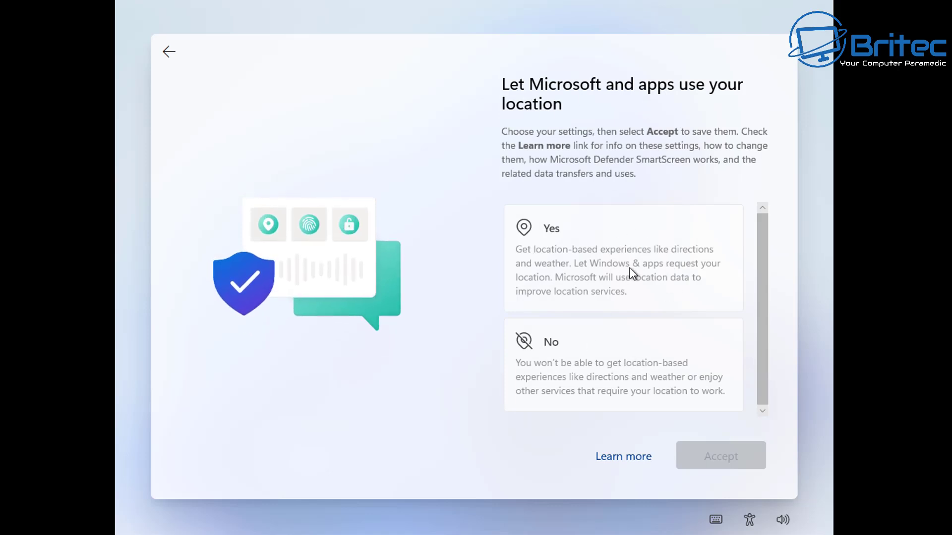
Decline location access and Find my device.
click(579, 371)
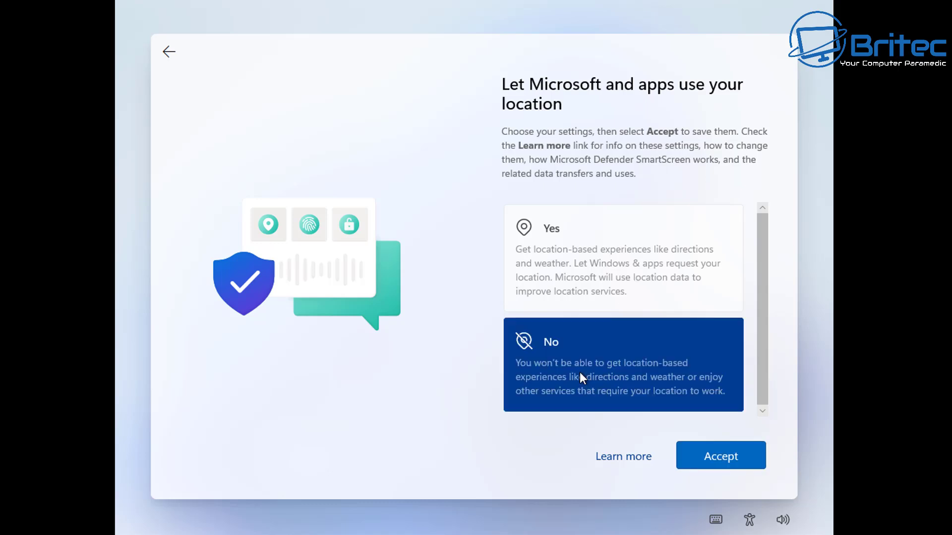
click(729, 460)
click(603, 346)
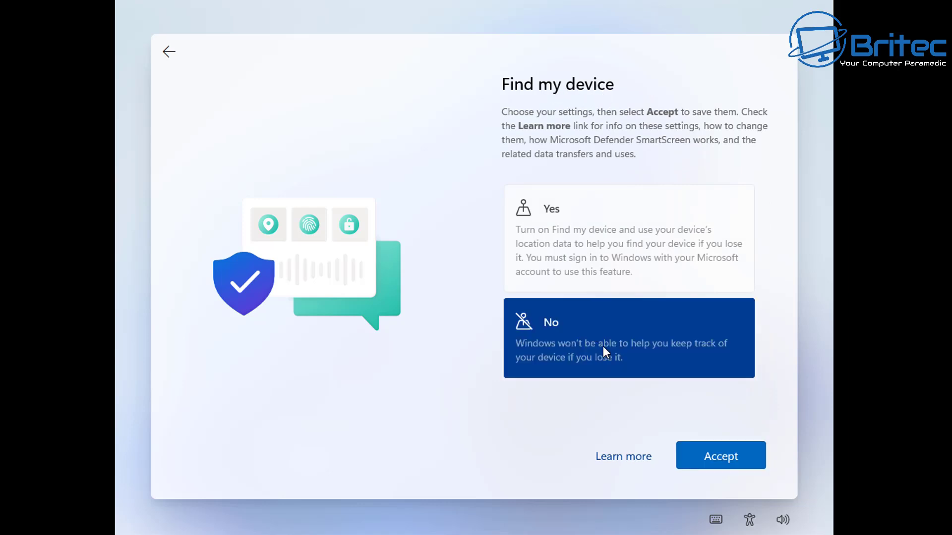
click(733, 456)
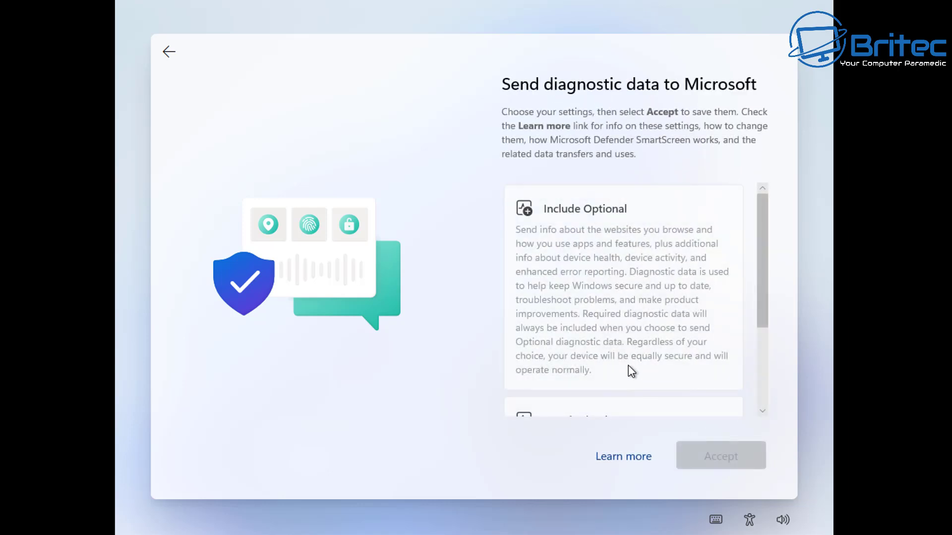
scroll(628, 367, down, 3)
Send only required diagnostic data and decline inking, tailored experiences and advertising ID.
click(606, 358)
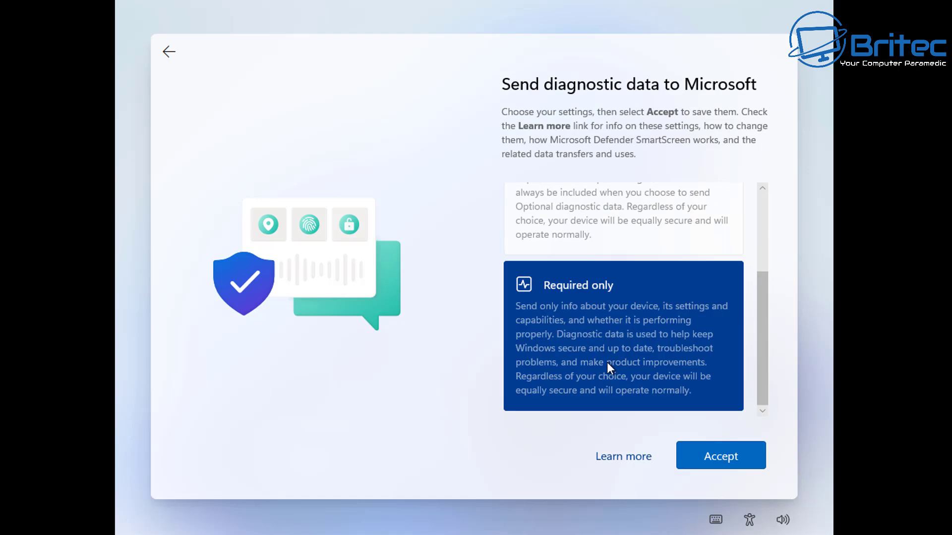
click(730, 458)
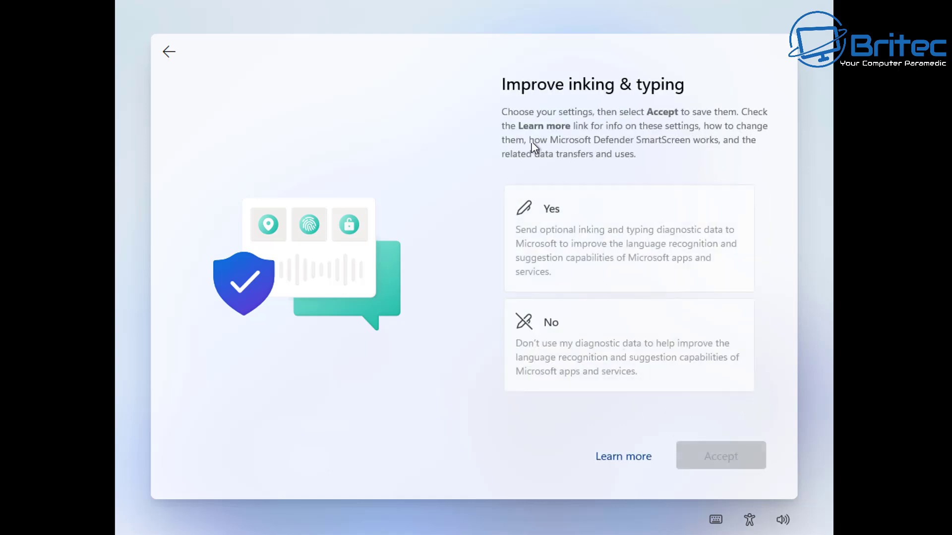
click(647, 342)
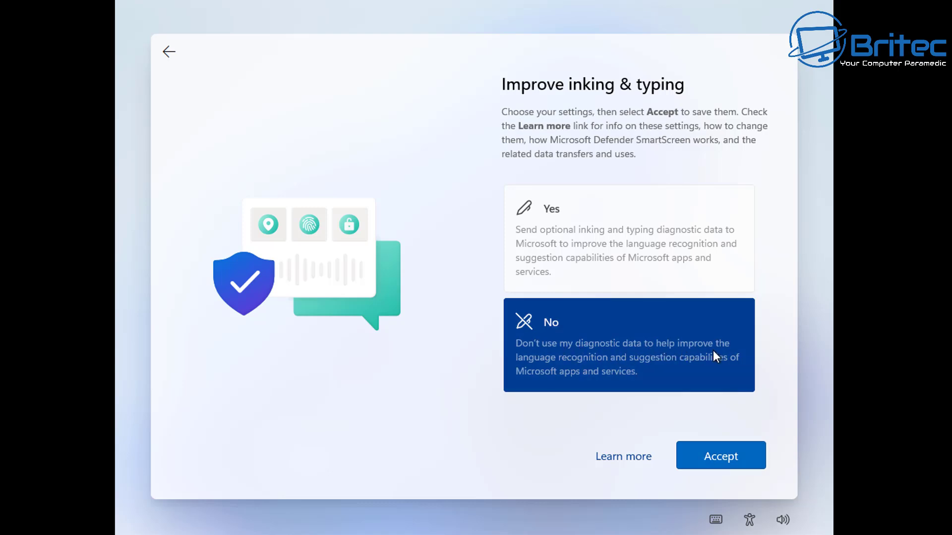
click(724, 457)
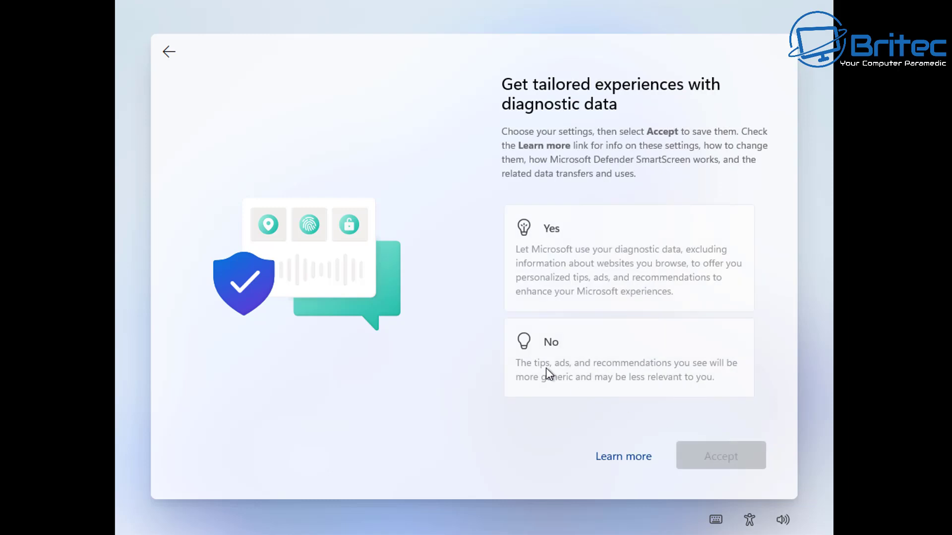
click(578, 372)
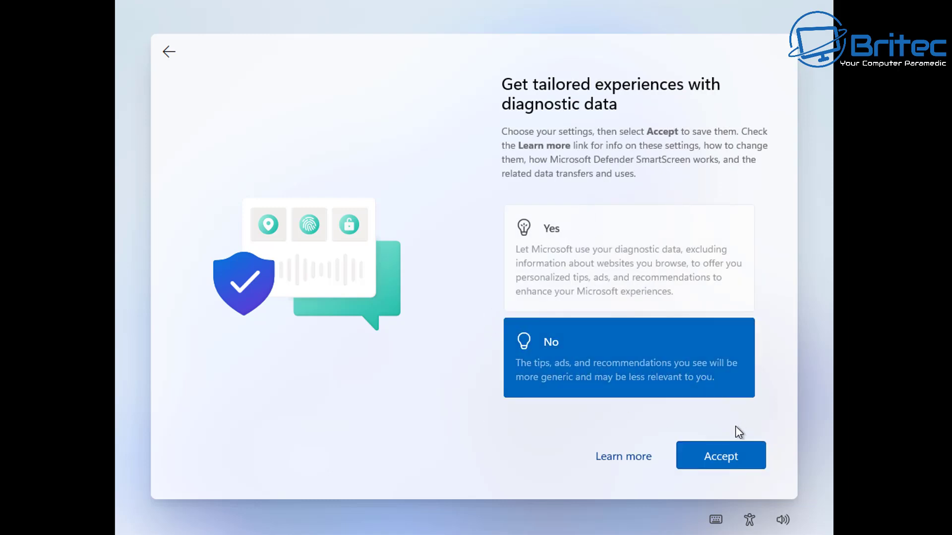
click(727, 456)
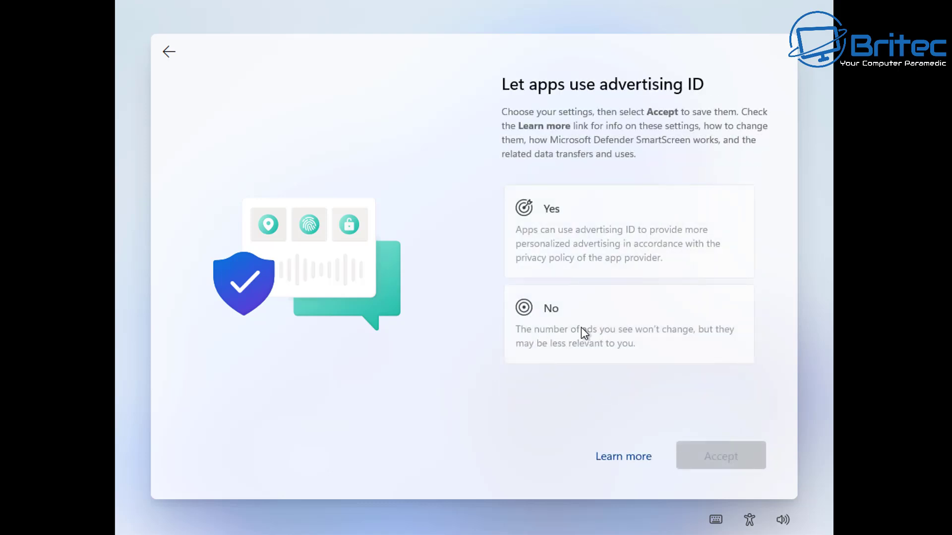
click(642, 332)
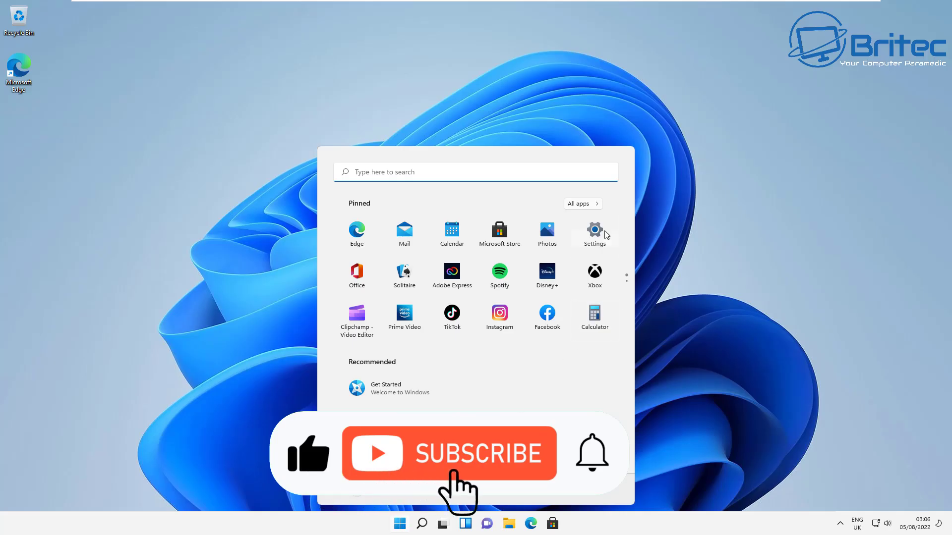
View Privacy & security and the pending Windows updates in Settings, then close it.
click(597, 232)
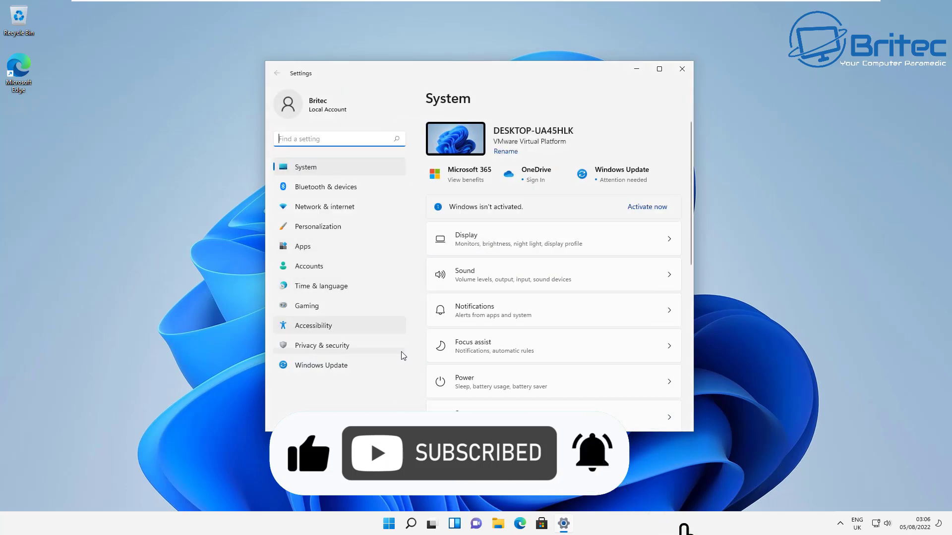
click(333, 346)
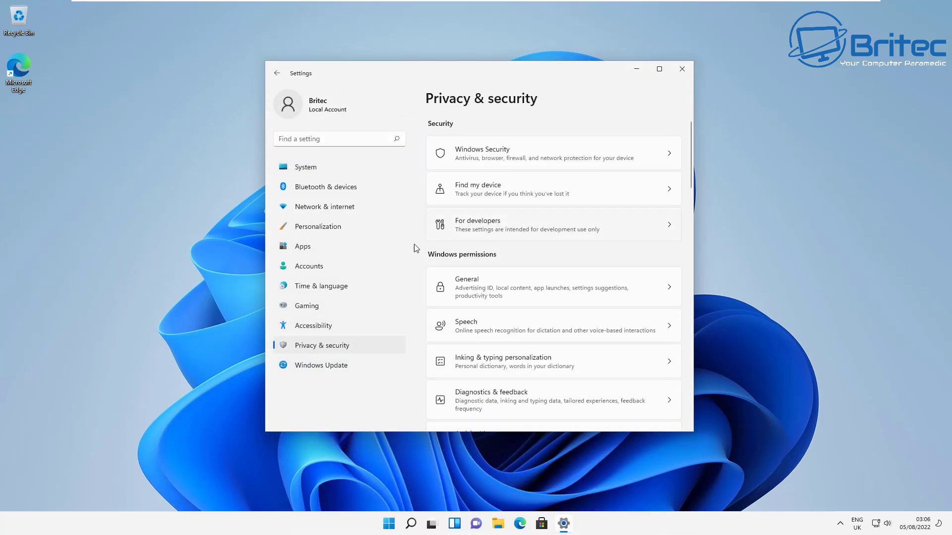
scroll(502, 388, down, 2)
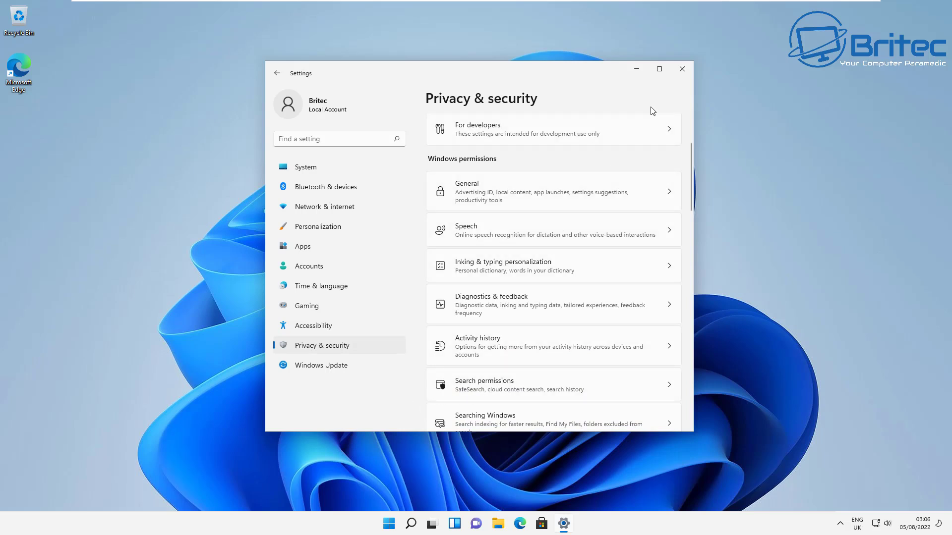
click(331, 365)
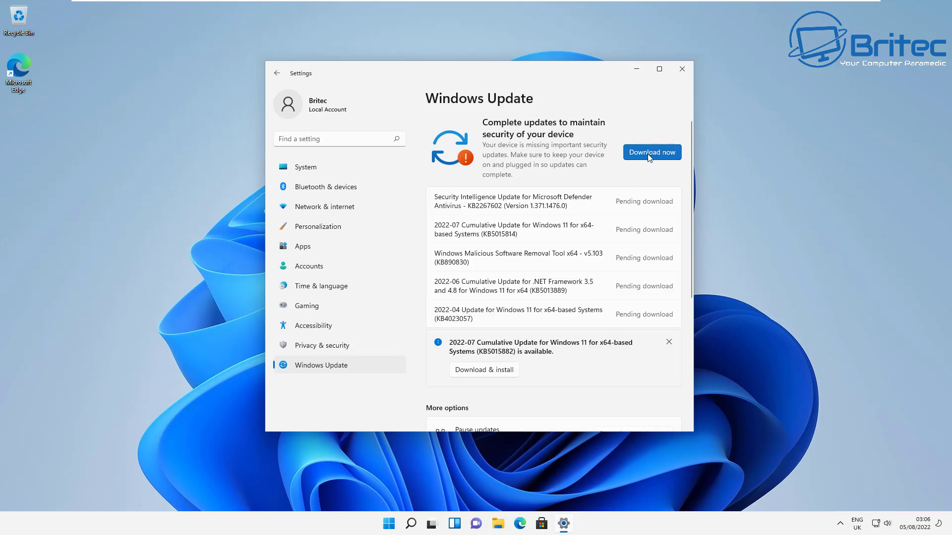
click(681, 70)
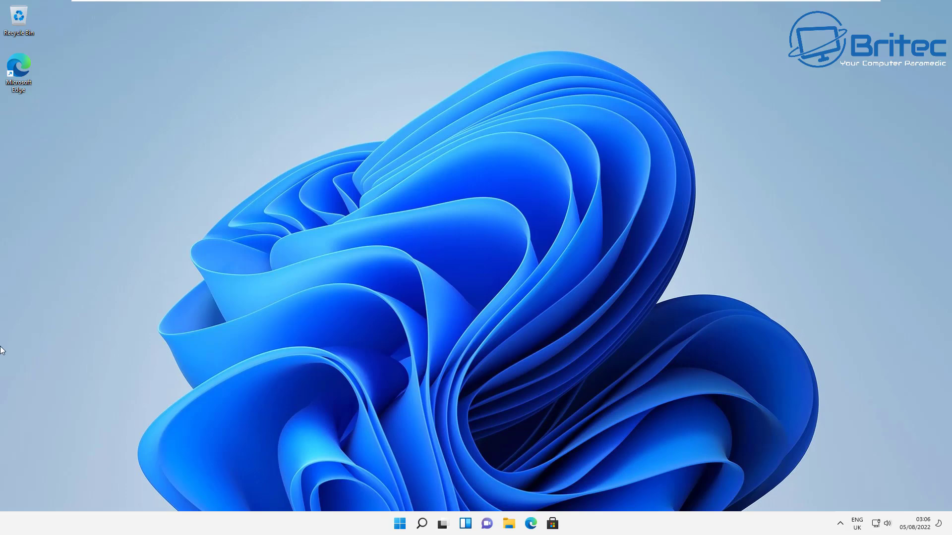
click(46, 409)
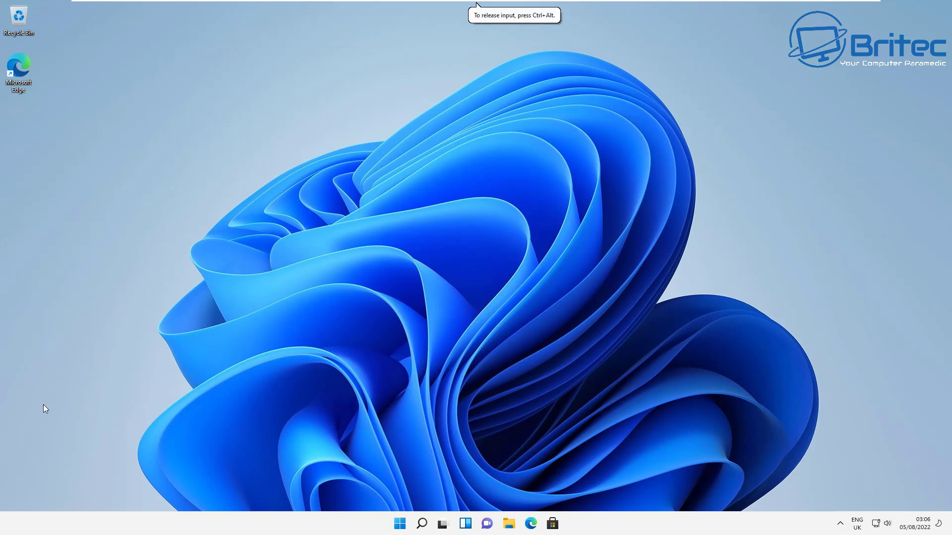